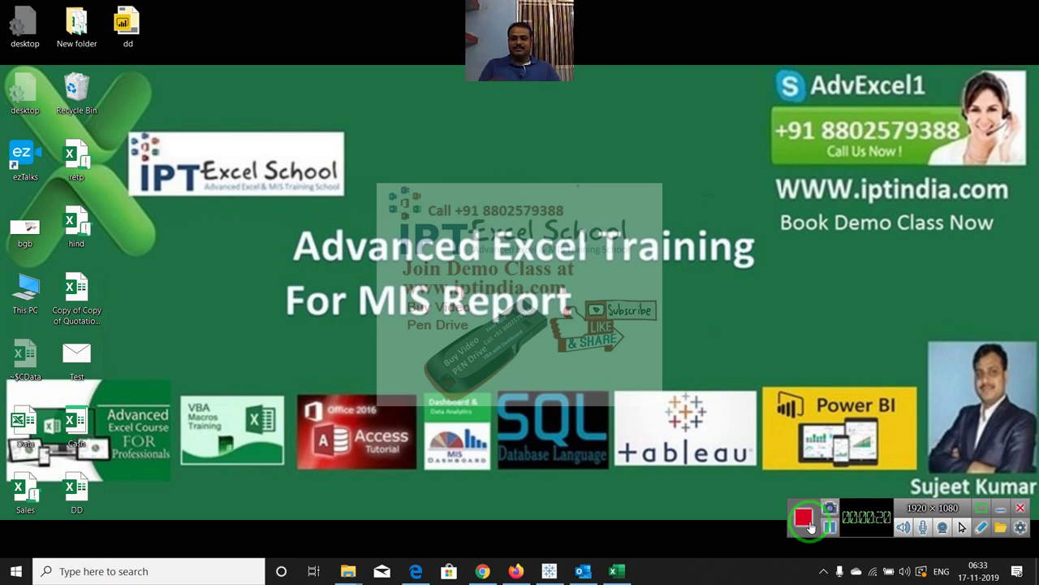
# Step: Bring the Excel workbook back and inspect the formulas across the 10x10 waffle grid
pyautogui.moveTo(698, 558); pyautogui.dragTo(659, 562)
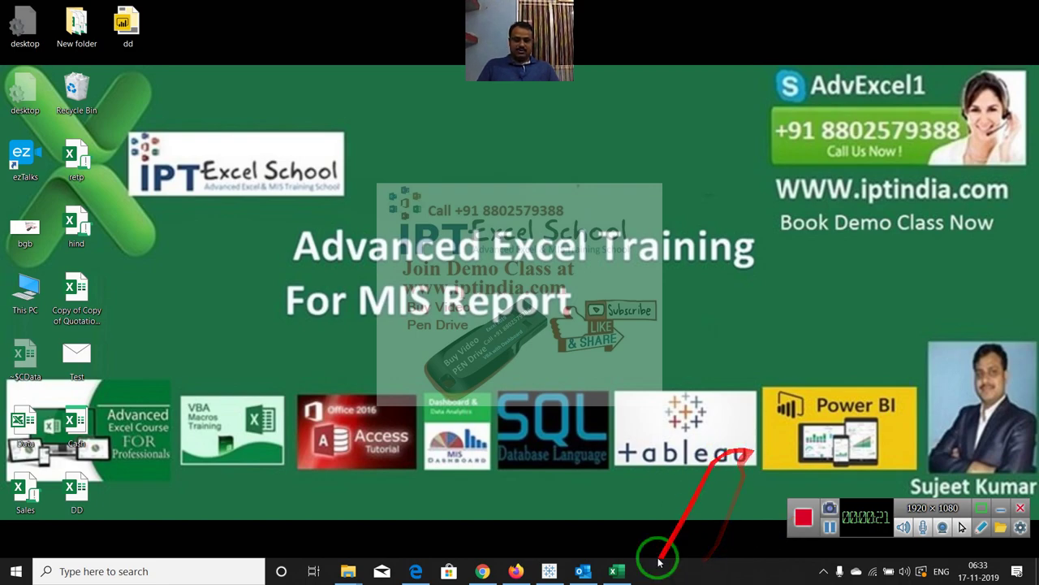
pyautogui.click(599, 572)
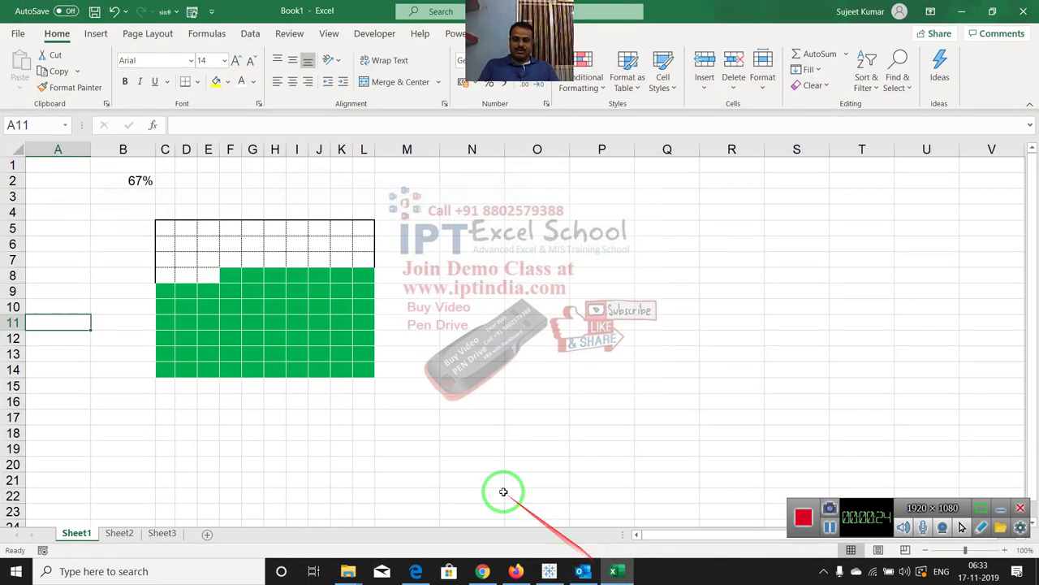
pyautogui.click(178, 232)
pyautogui.moveTo(177, 231); pyautogui.dragTo(360, 363)
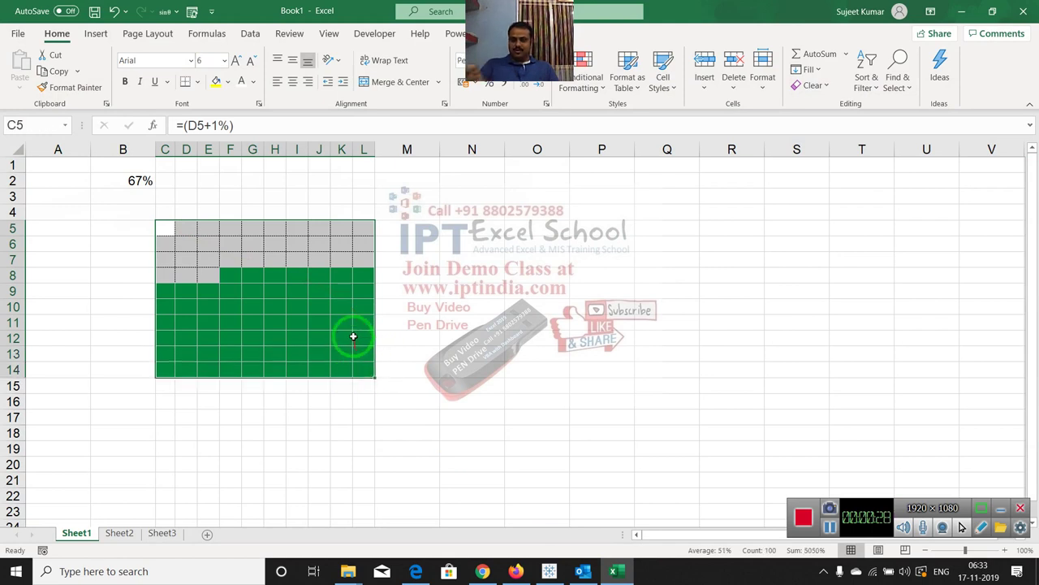
pyautogui.click(280, 312)
pyautogui.click(316, 307)
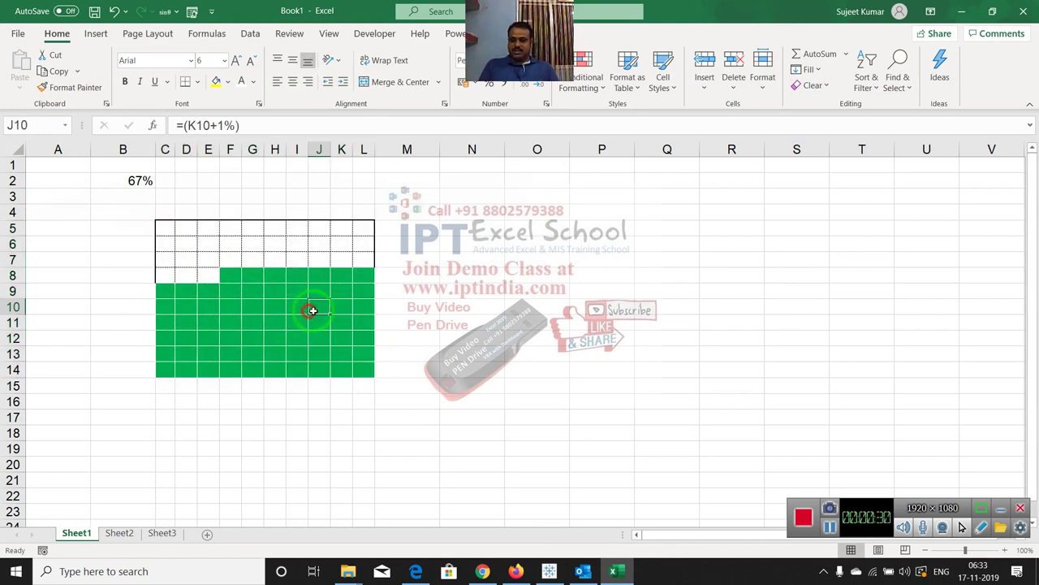
pyautogui.click(338, 307)
pyautogui.click(338, 322)
pyautogui.click(54, 221)
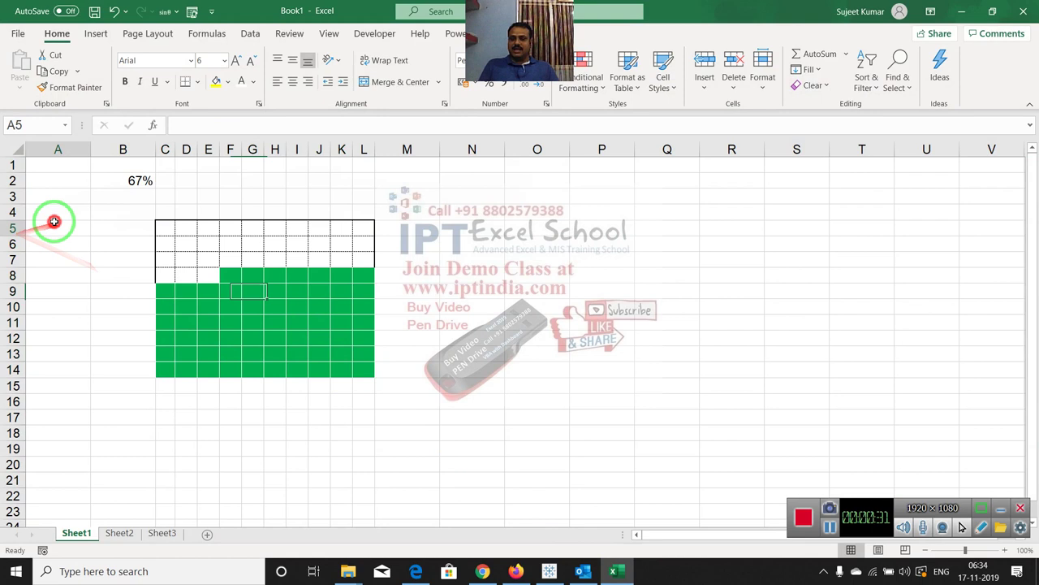
# Step: Enter 10% and then 15% in B2 to watch the waffle fill change
pyautogui.click(103, 178)
pyautogui.write('10')
pyautogui.press('Return')
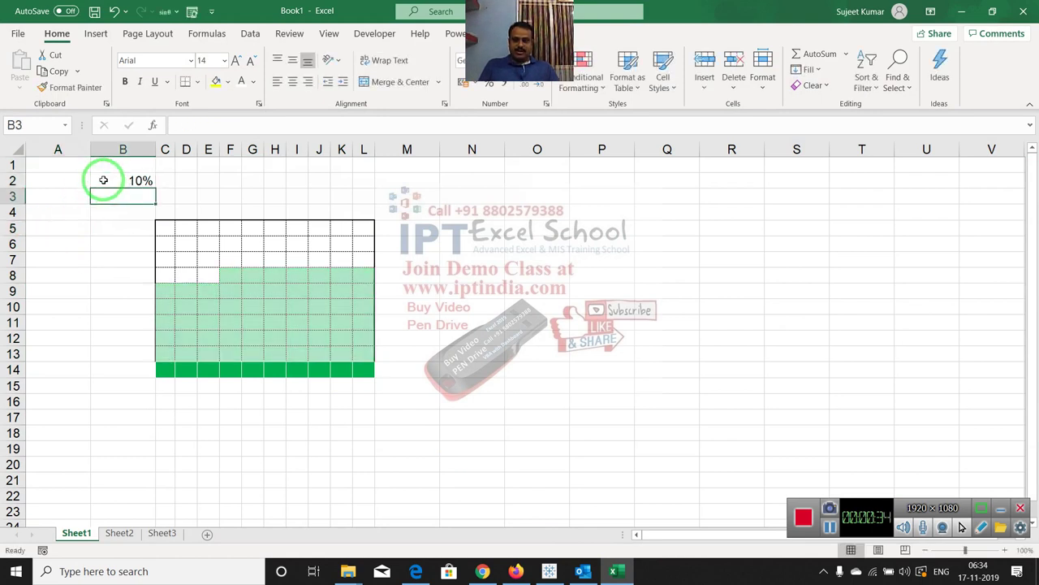
pyautogui.click(103, 180)
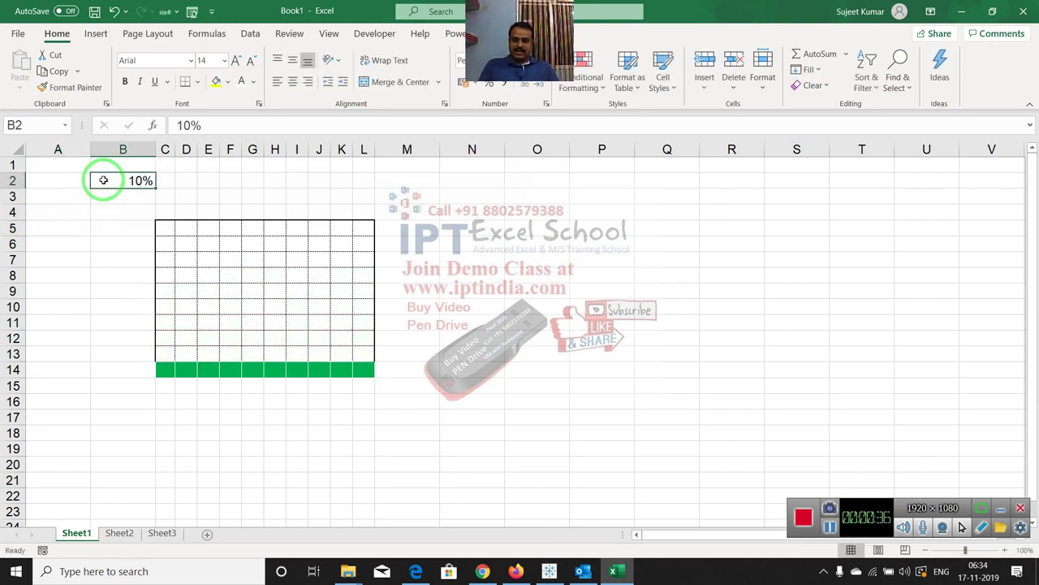
pyautogui.write('15')
pyautogui.press('Return')
# Step: Change B2 to 21%, then 22%, and show the desktop
pyautogui.click(103, 180)
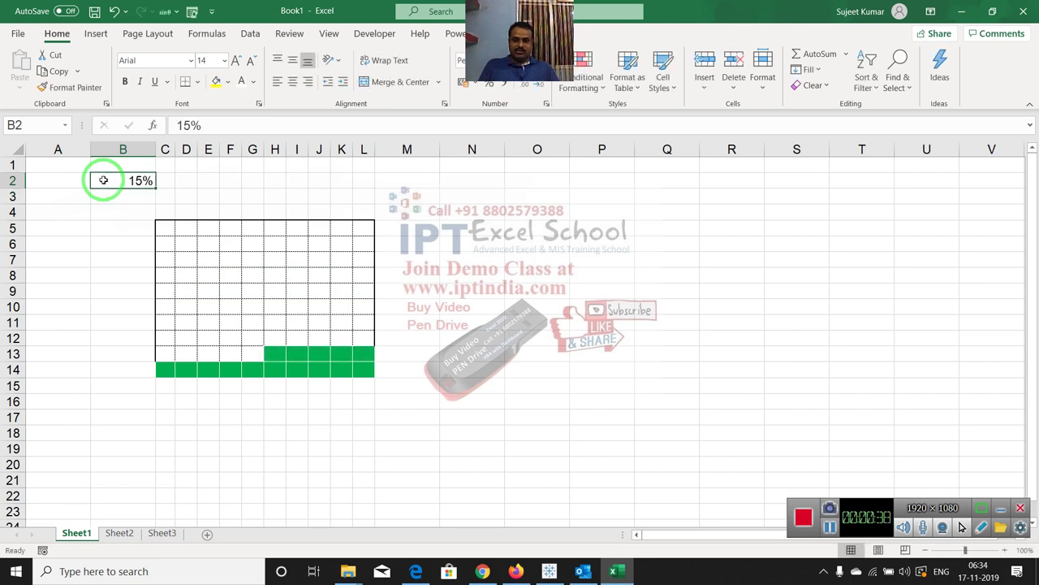
pyautogui.write('21')
pyautogui.press('Return')
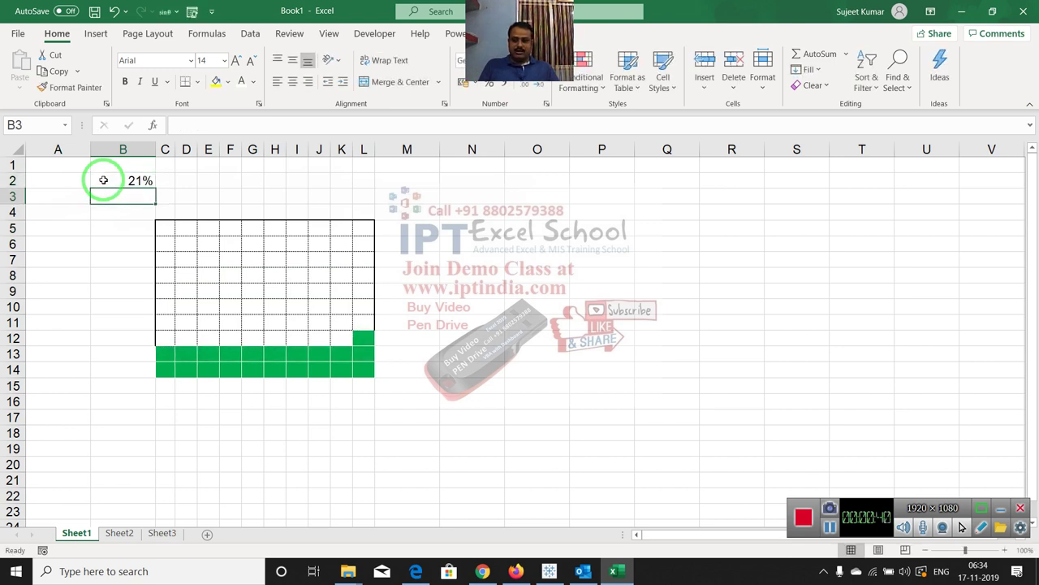
pyautogui.click(103, 180)
pyautogui.write('22')
pyautogui.press('Return')
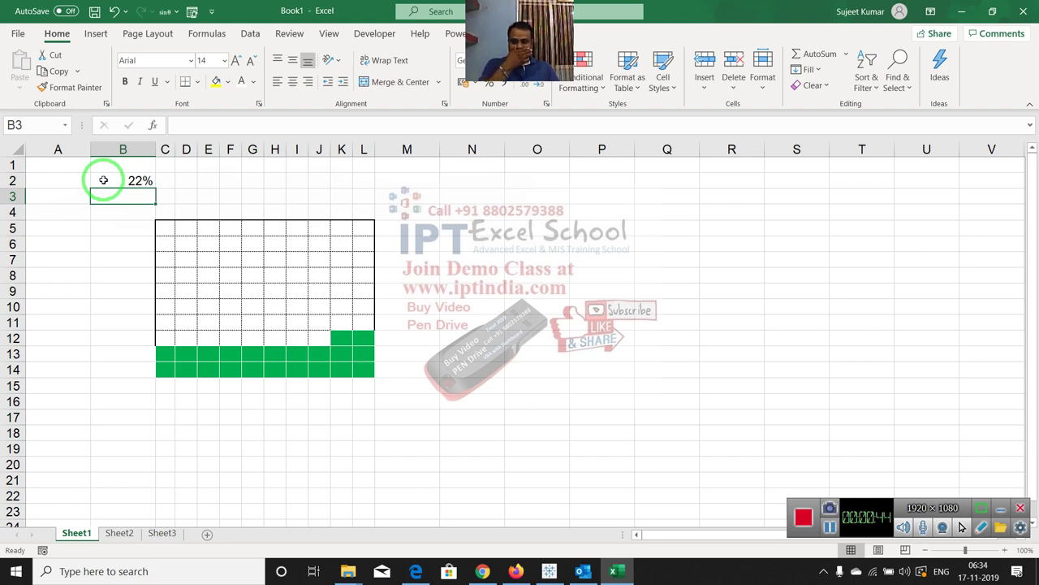
pyautogui.click(103, 181)
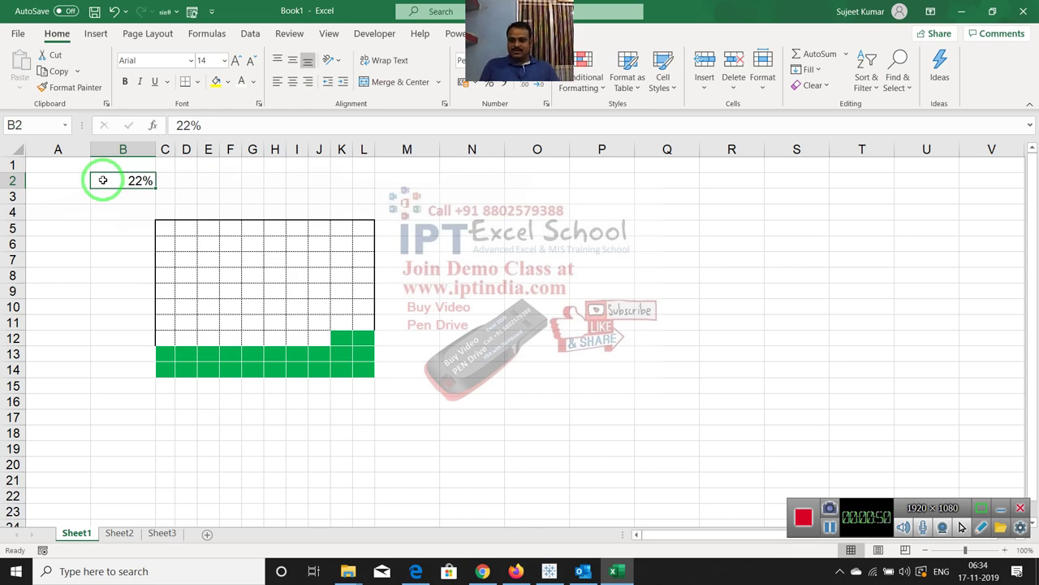
pyautogui.press('super+d')
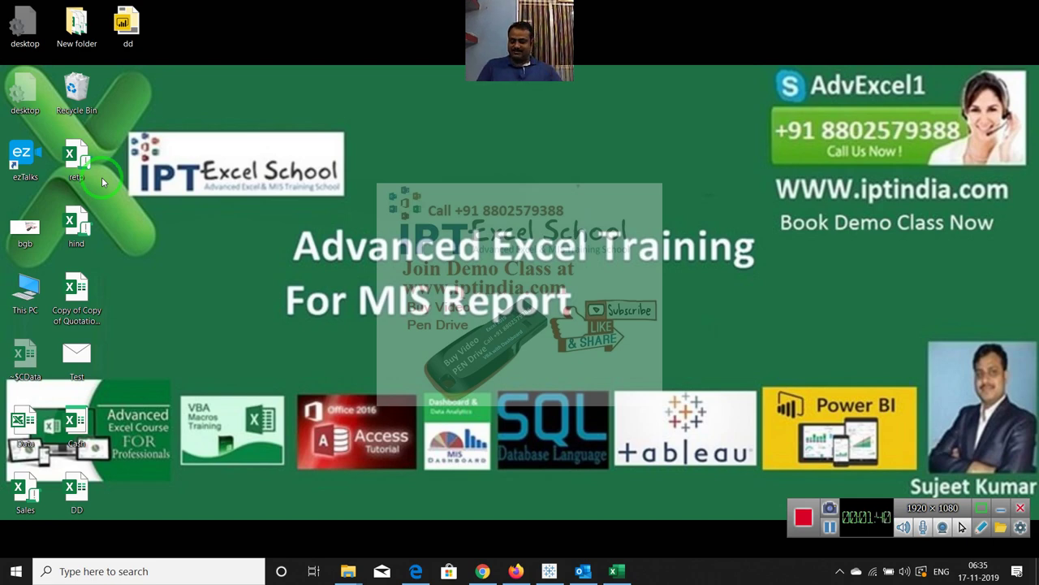
# Step: Switch from the desktop back to the Excel Book1 window with Alt+Tab
pyautogui.hotkey('alt', 'Tab')
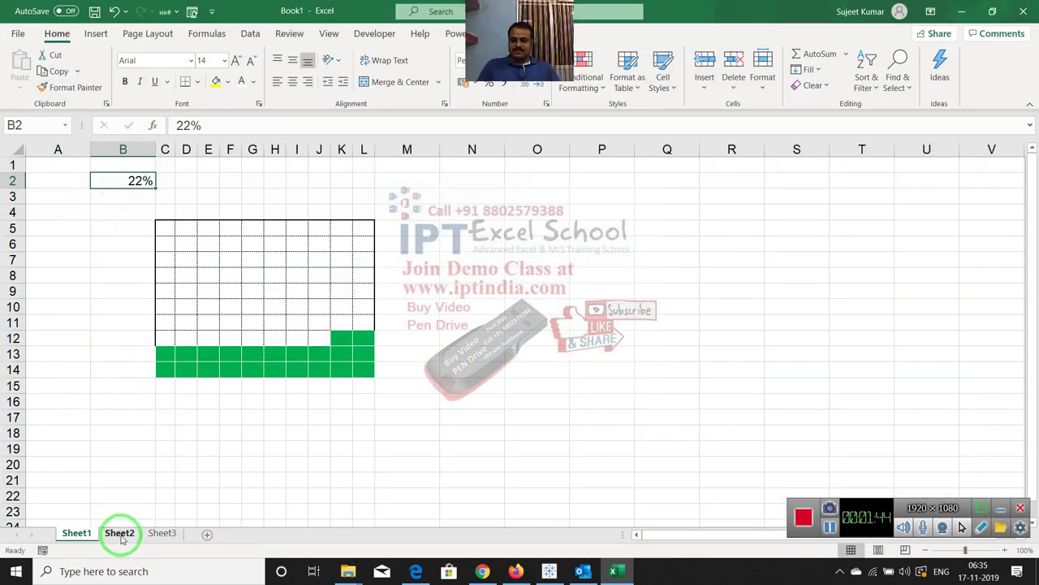
# Step: On Sheet2, narrow columns B through K to 45 pixels each
pyautogui.click(122, 536)
pyautogui.click(186, 320)
pyautogui.click(225, 209)
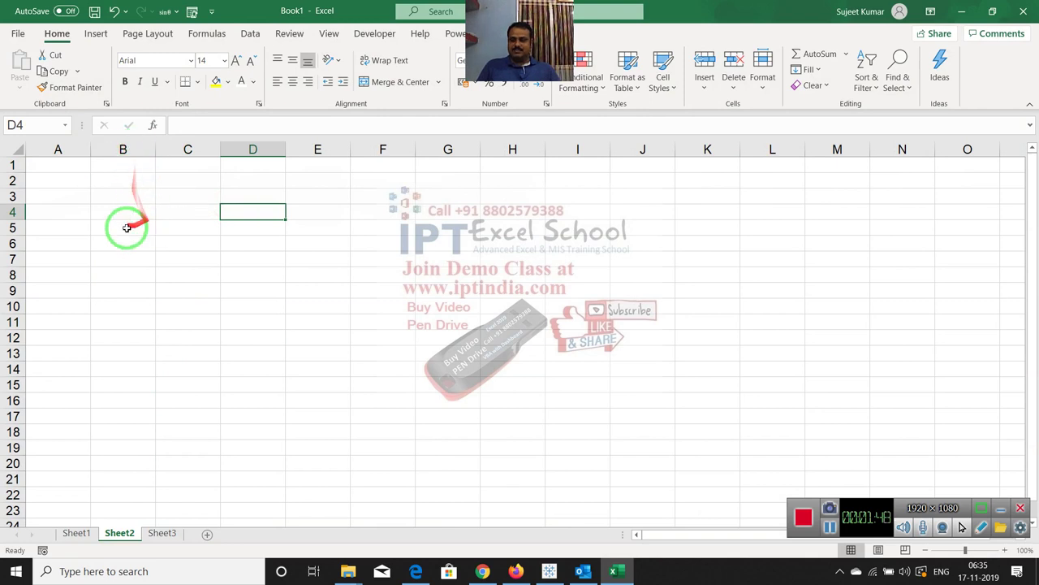
pyautogui.moveTo(135, 151)
pyautogui.mouseDown()
pyautogui.moveTo(703, 146)
pyautogui.moveTo(715, 156)
pyautogui.moveTo(697, 155)
pyautogui.mouseUp()
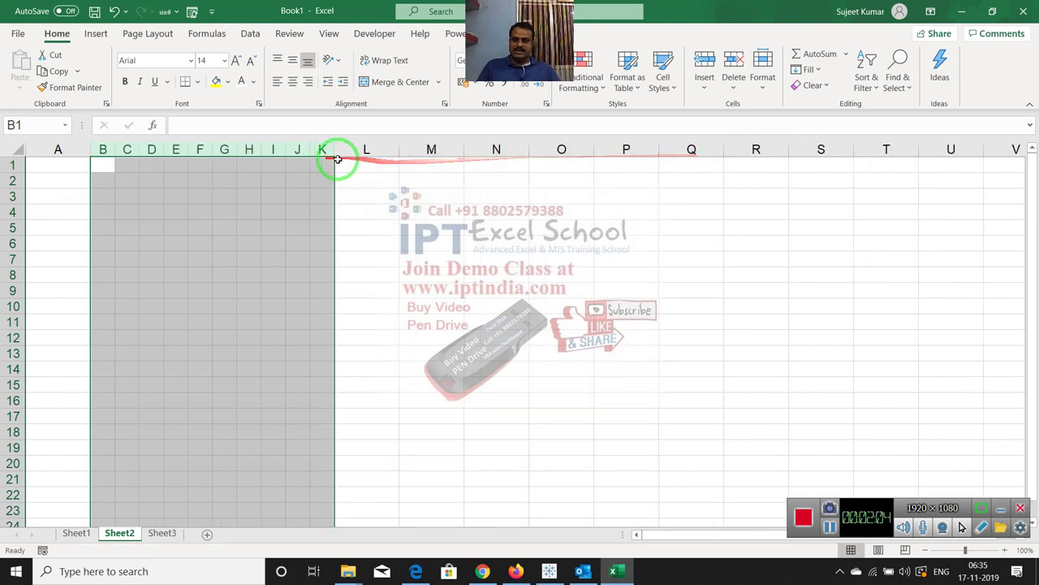
pyautogui.moveTo(17, 174); pyautogui.dragTo(18, 175)
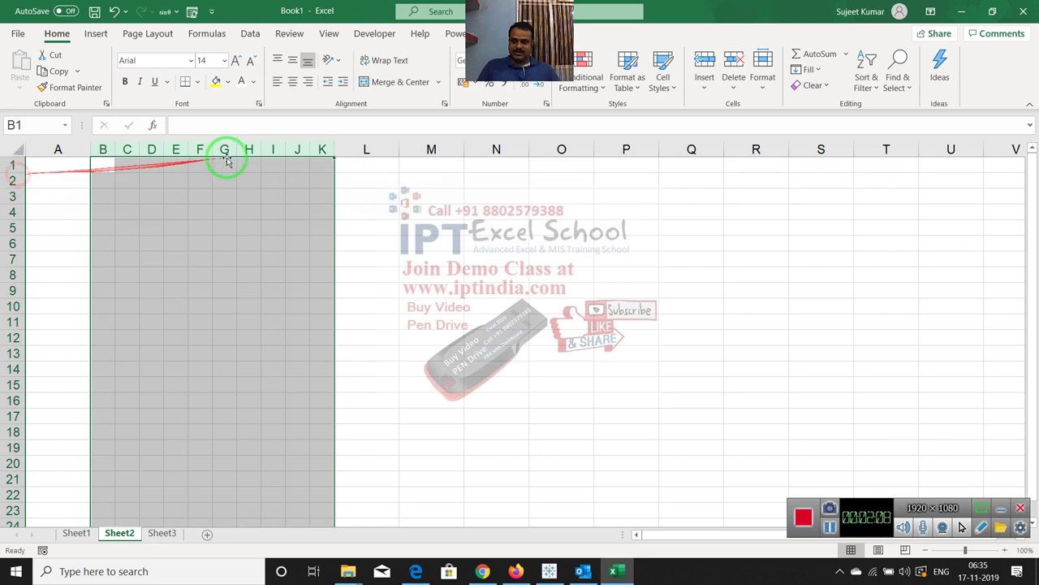
pyautogui.moveTo(333, 154); pyautogui.dragTo(333, 154)
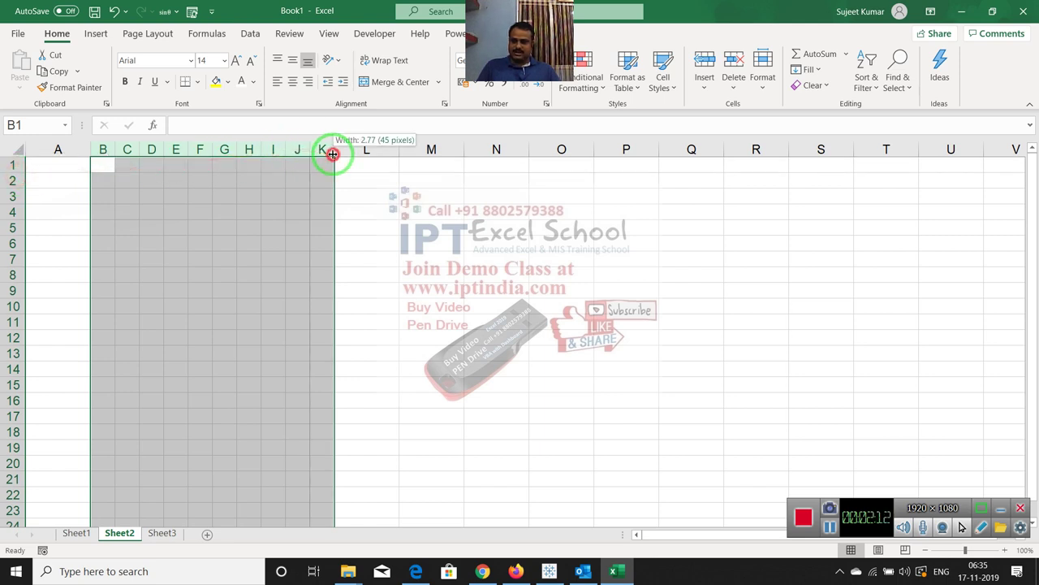
pyautogui.click(201, 196)
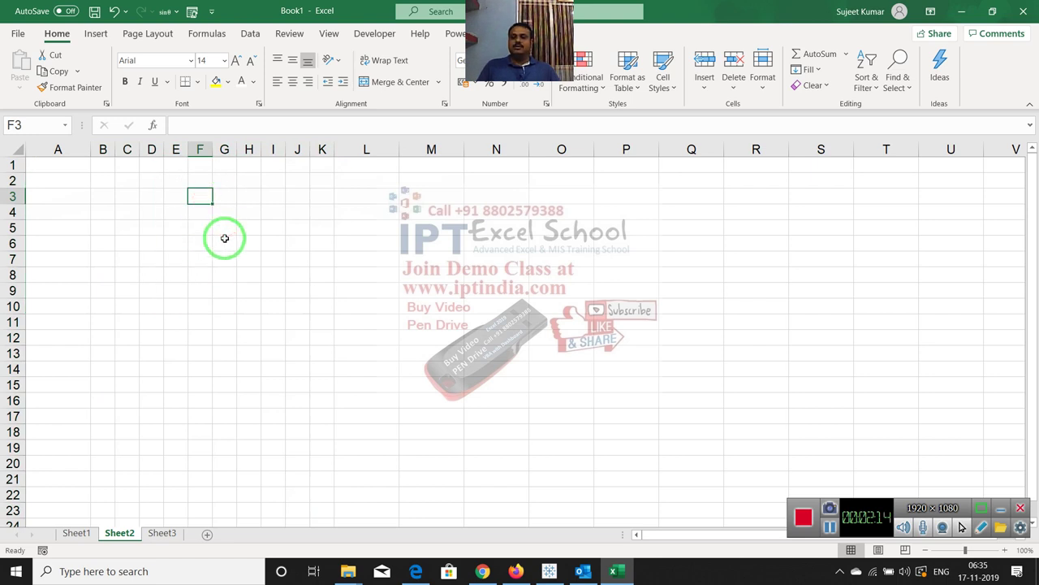
# Step: Insert columns before the narrow block and select D5:M15 for the grid
pyautogui.click(73, 150)
pyautogui.hotkey('ctrl', 'shift', '+')
pyautogui.hotkey('ctrl', 'shift', '+')
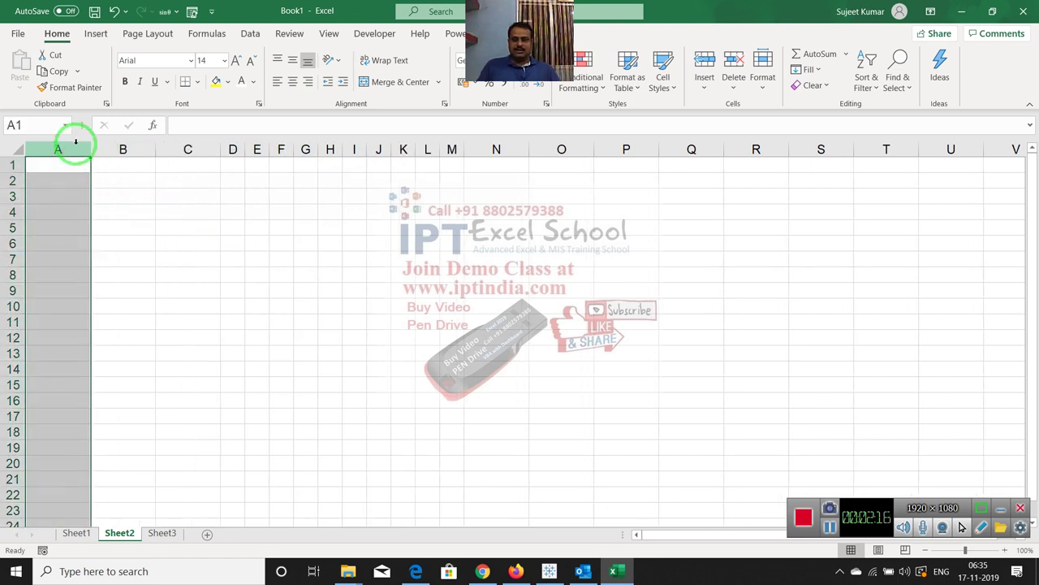
pyautogui.click(302, 199)
pyautogui.click(248, 234)
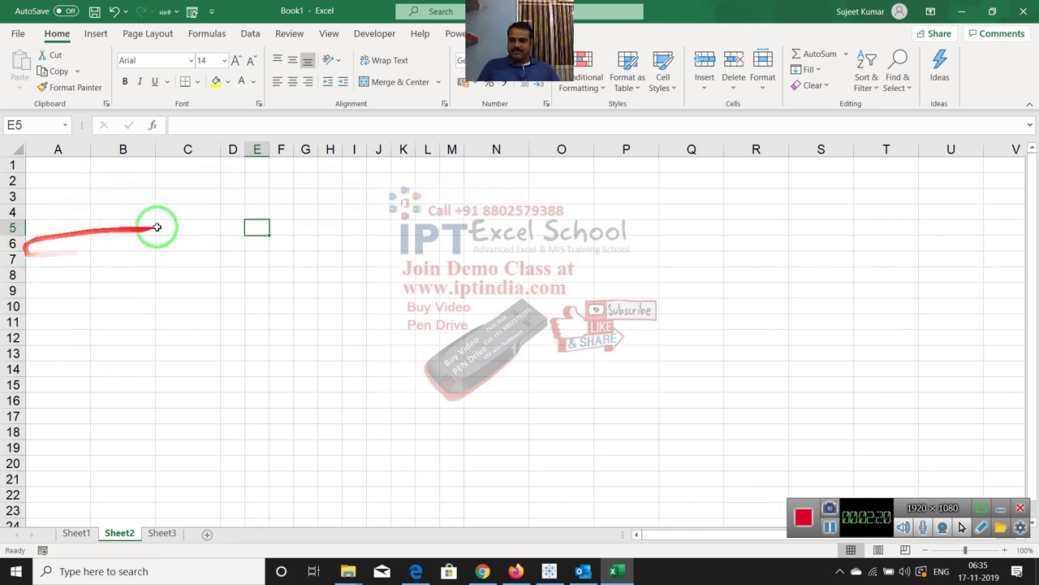
pyautogui.moveTo(233, 228)
pyautogui.mouseDown()
pyautogui.moveTo(447, 231)
pyautogui.moveTo(468, 396)
pyautogui.moveTo(436, 384)
pyautogui.moveTo(457, 364)
pyautogui.mouseUp()
# Step: Give the D5:M15 block dotted inside borders through Format Cells
pyautogui.rightClick(457, 364)
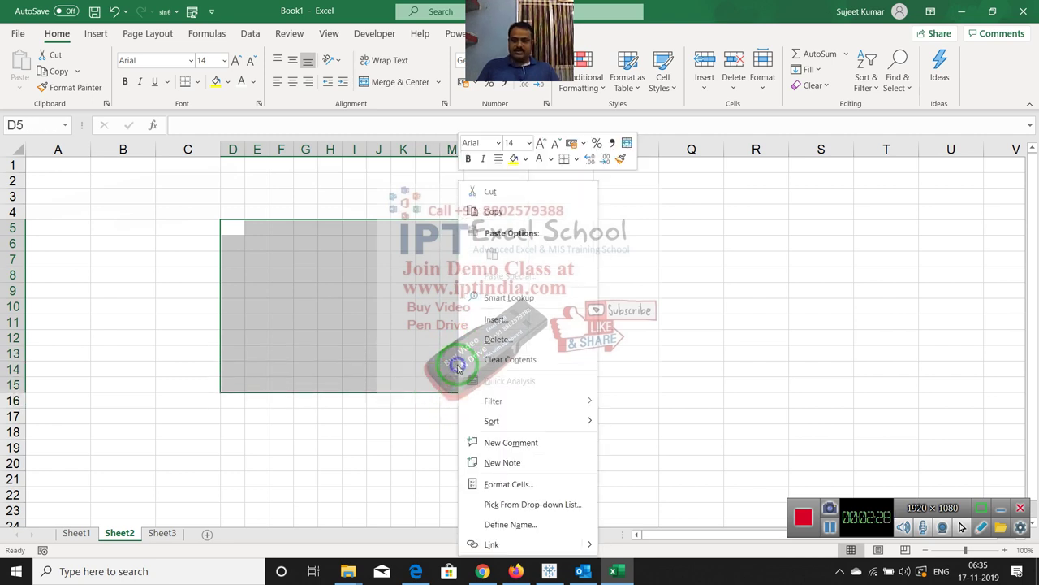
pyautogui.click(556, 482)
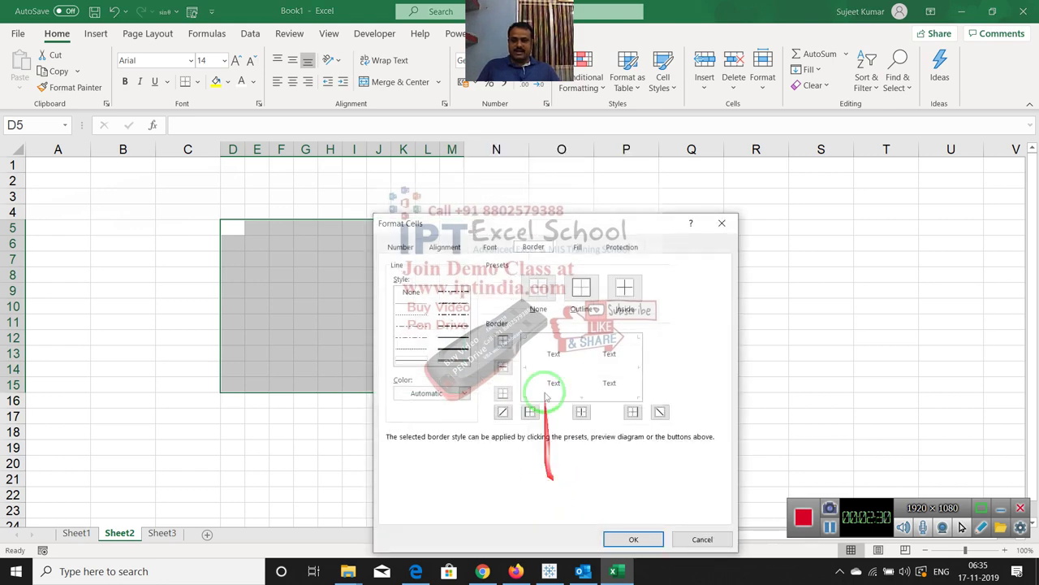
pyautogui.click(437, 342)
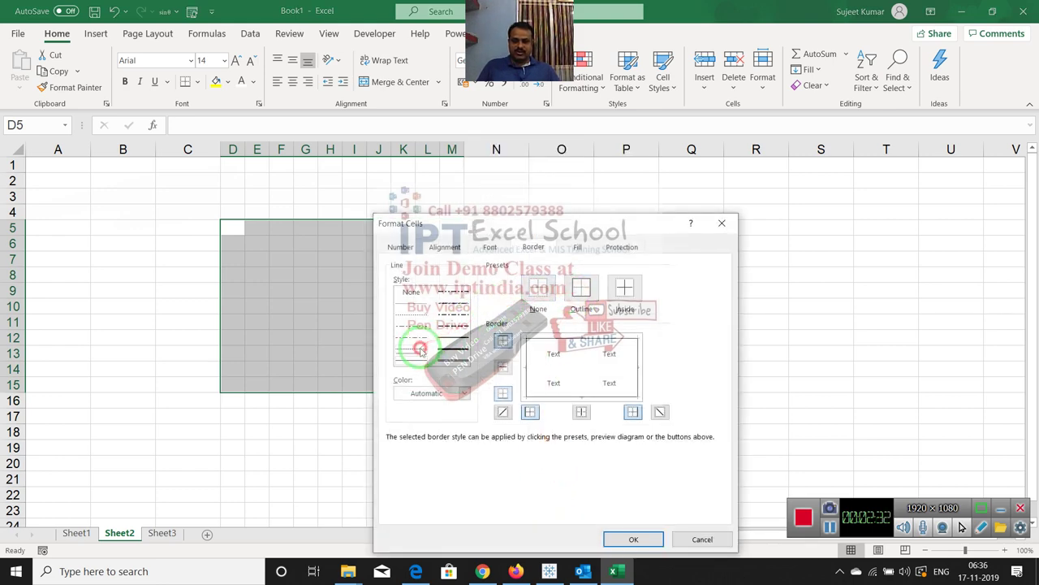
pyautogui.click(625, 286)
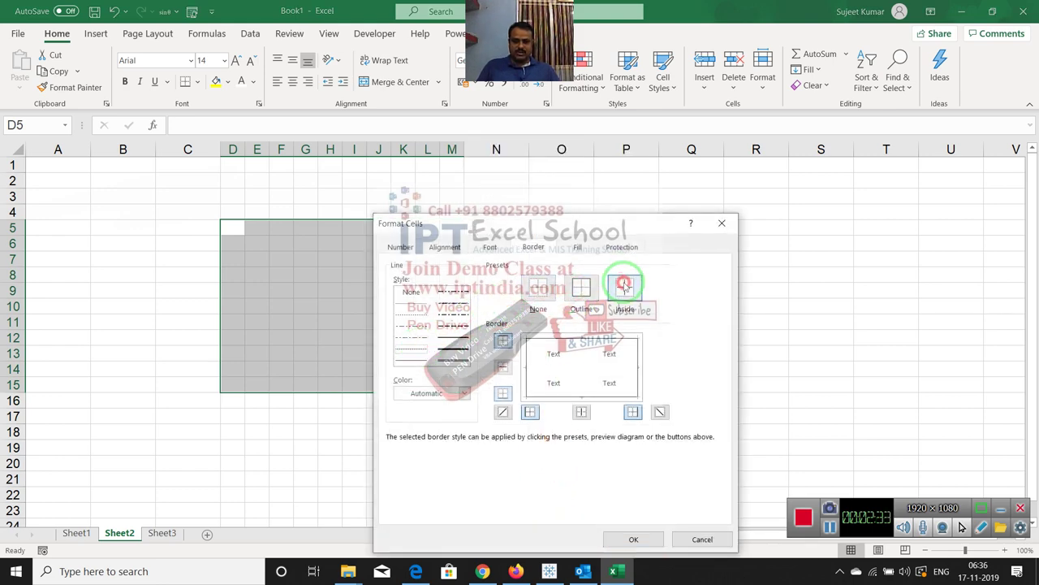
pyautogui.click(624, 539)
pyautogui.click(458, 469)
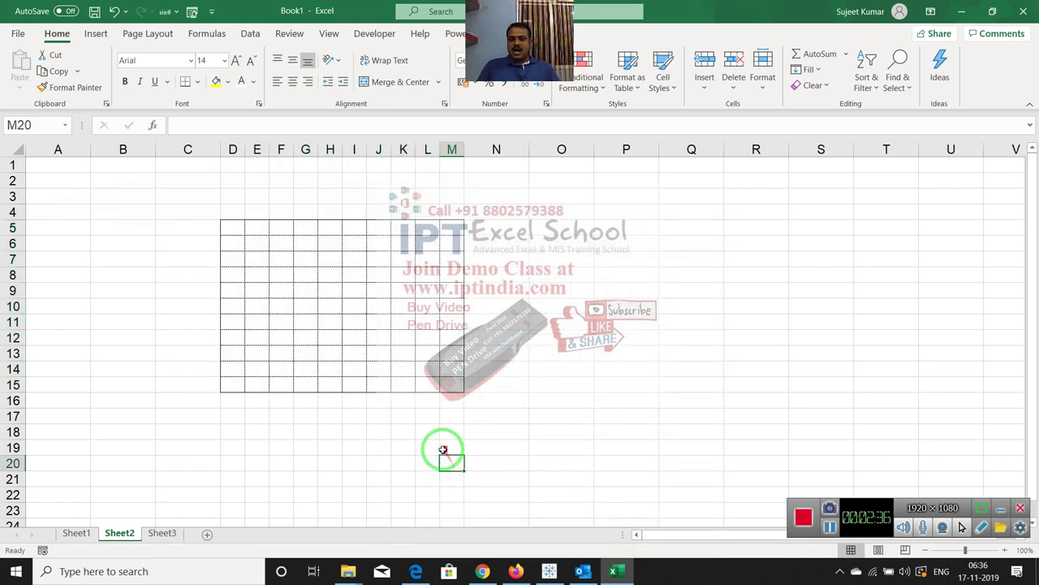
# Step: Compare the empty grid with Sheet1's finished waffle chart, checking corners D5 and M15
pyautogui.click(232, 226)
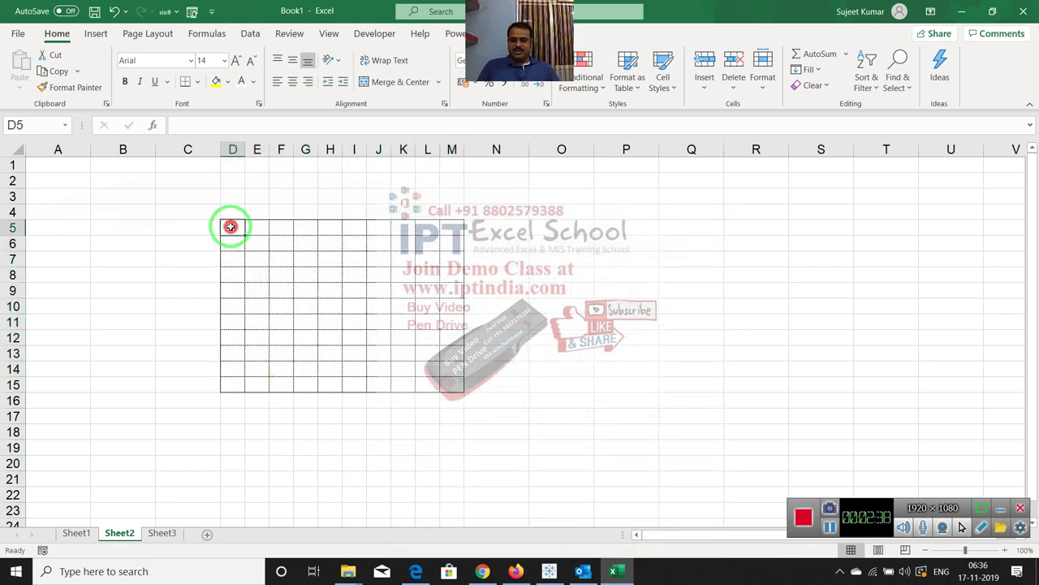
pyautogui.moveTo(225, 230); pyautogui.dragTo(234, 380)
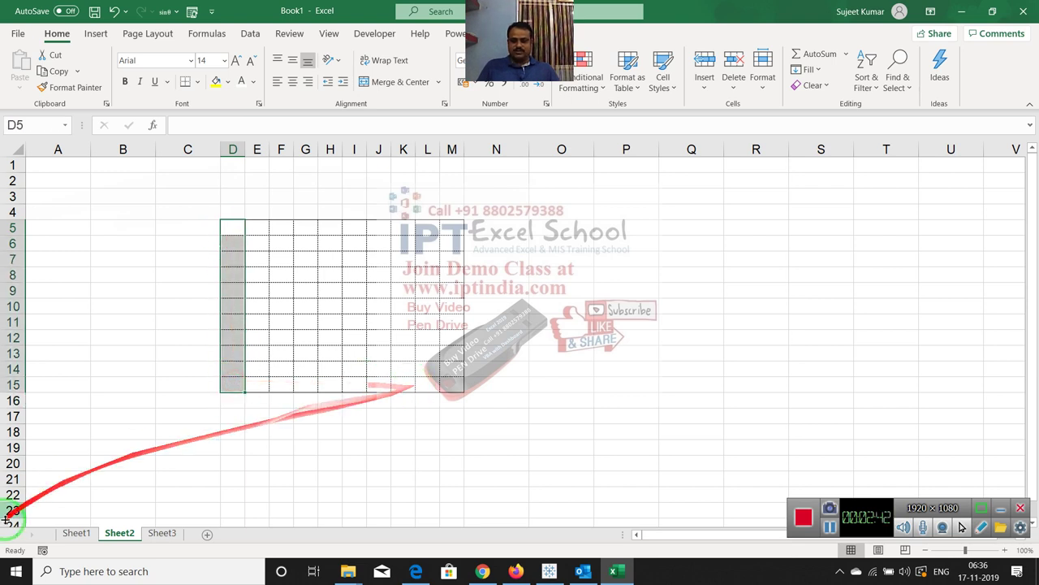
pyautogui.click(77, 533)
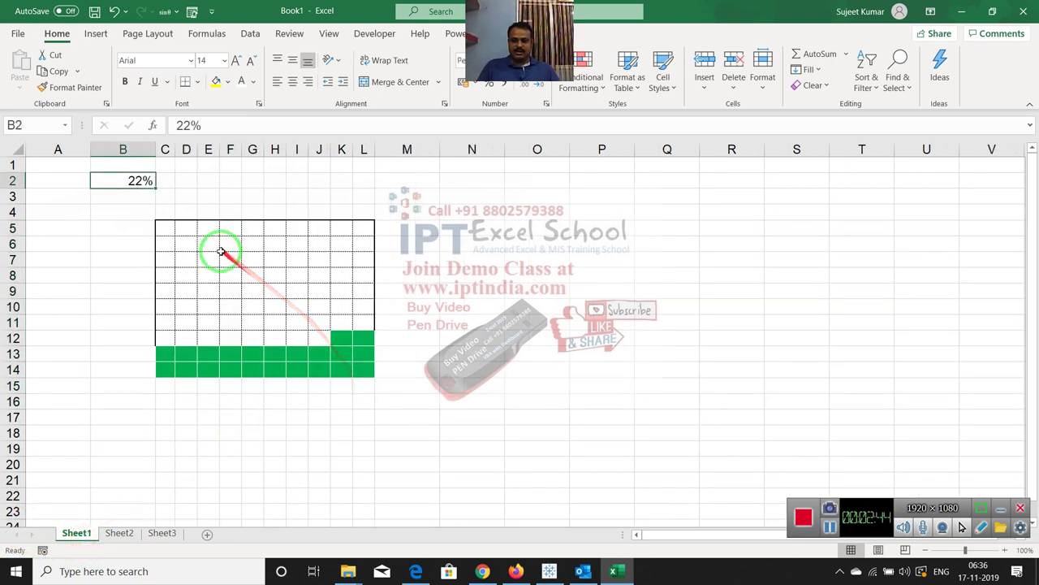
pyautogui.click(120, 533)
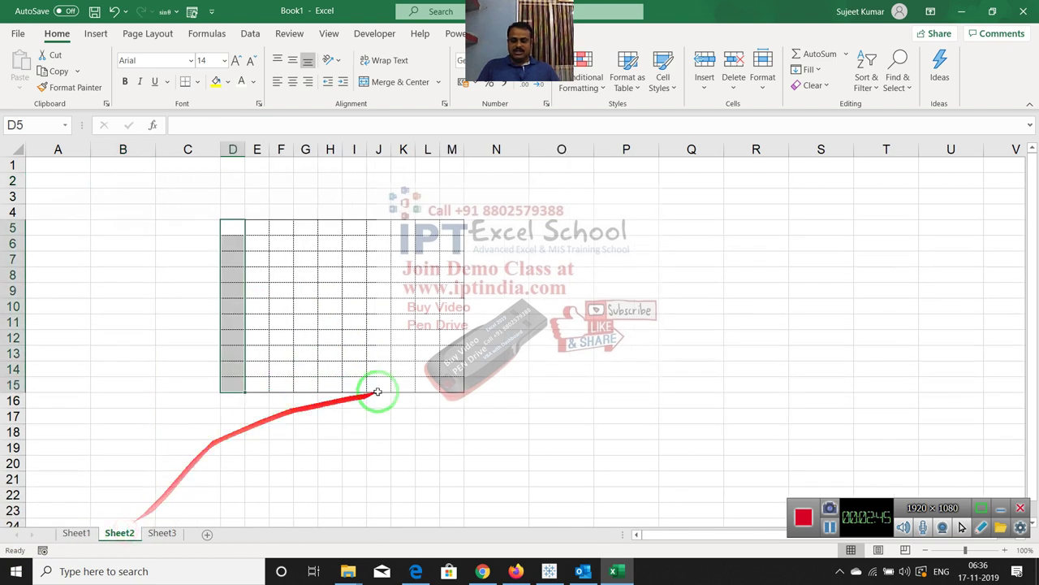
pyautogui.click(453, 386)
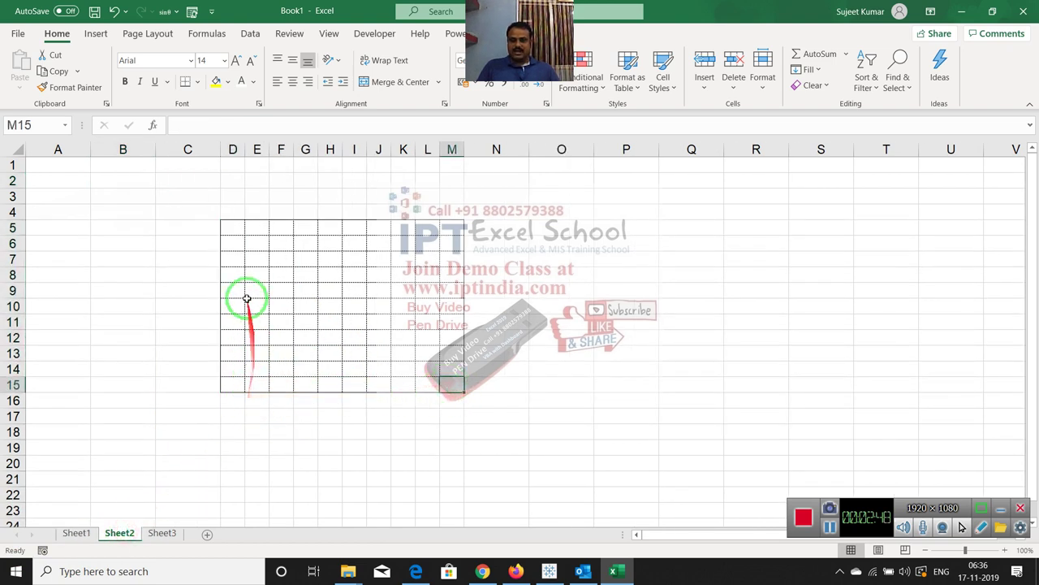
pyautogui.click(233, 228)
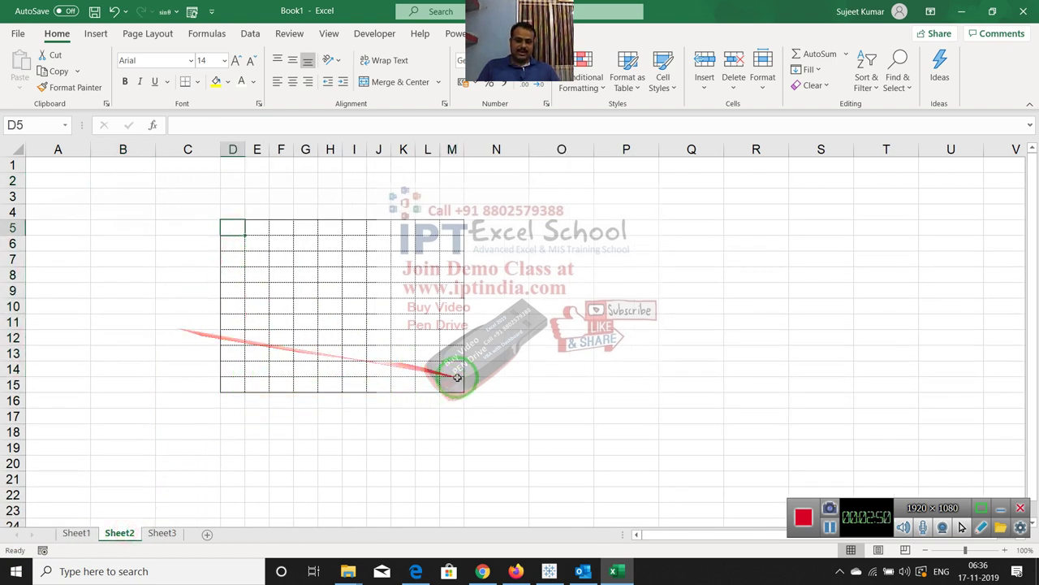
# Step: Enter 1% in M15 and the formula =M15+1% in L15
pyautogui.click(432, 382)
pyautogui.click(452, 381)
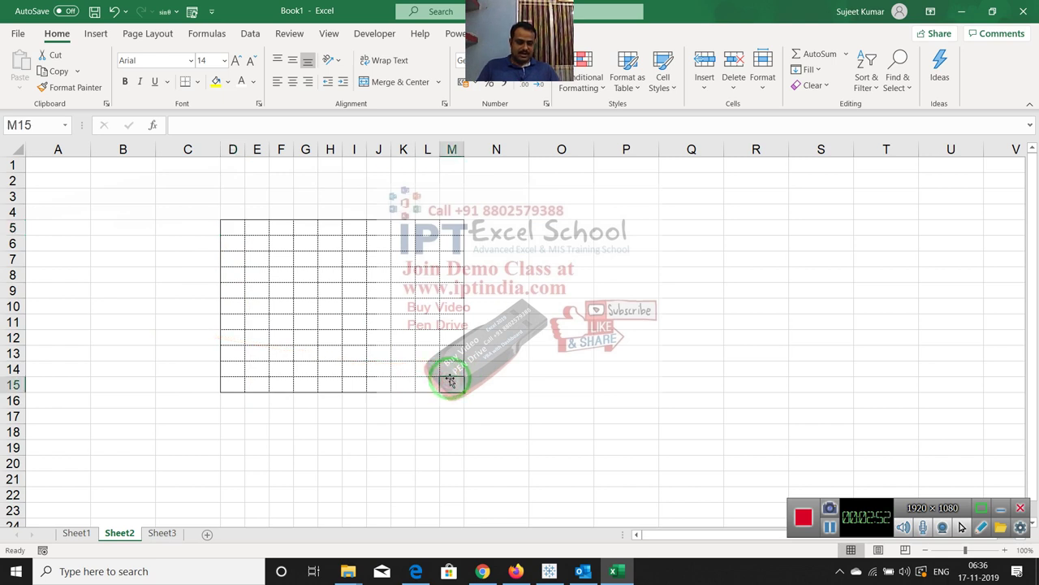
pyautogui.write('1')
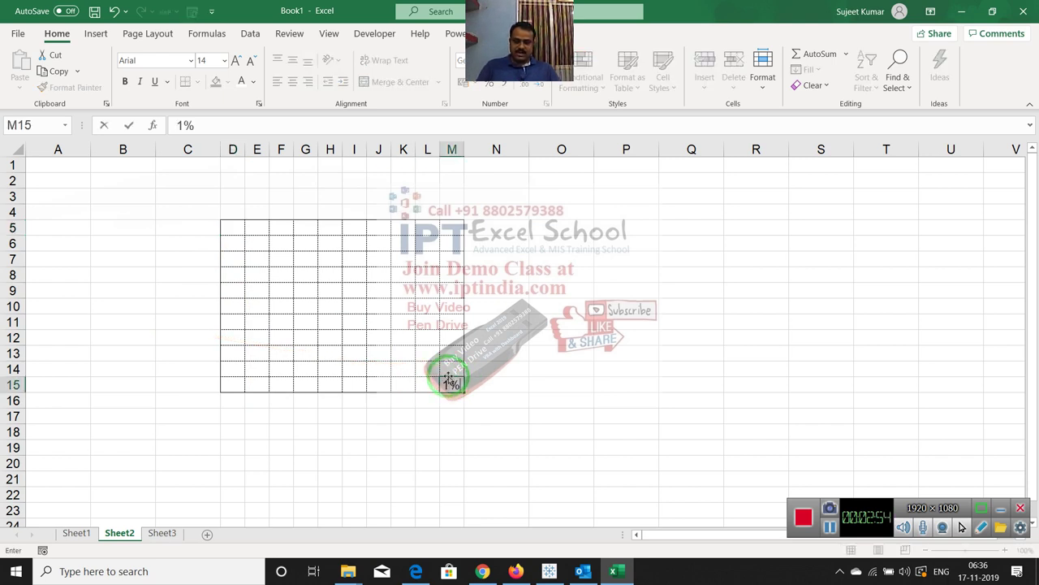
pyautogui.hotkey('ctrl', 'Return')
pyautogui.press('Left')
pyautogui.write('=')
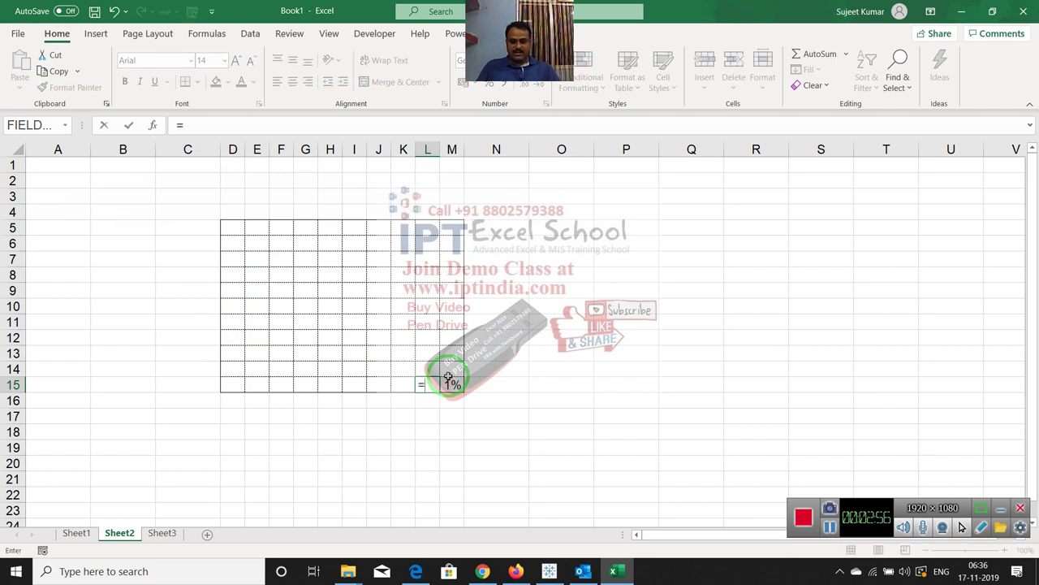
pyautogui.click(448, 380)
pyautogui.write('+')
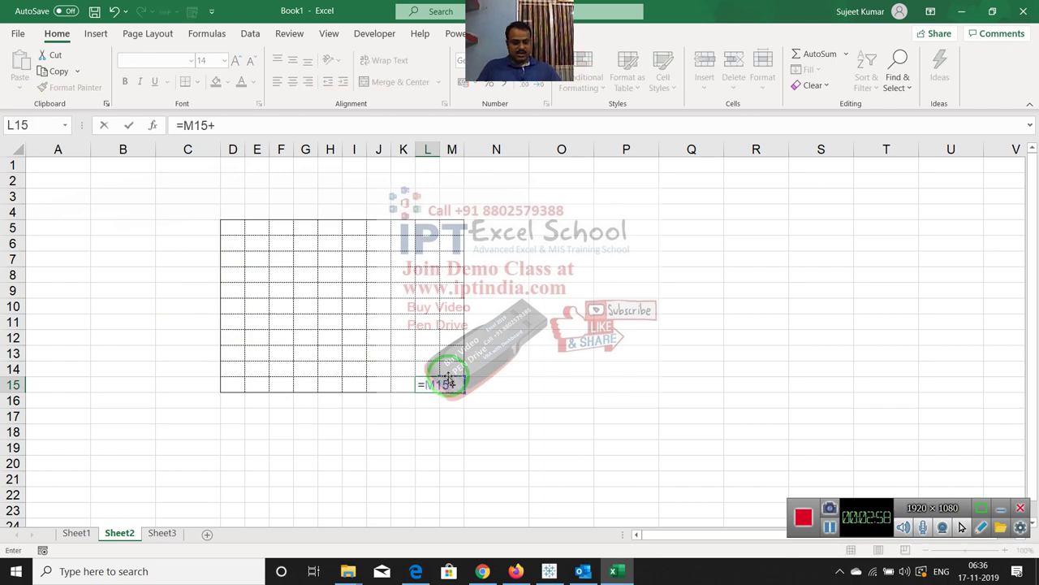
pyautogui.write('1%')
pyautogui.press('Return')
# Step: Copy the L15 formula across D15:K15
pyautogui.press('Up')
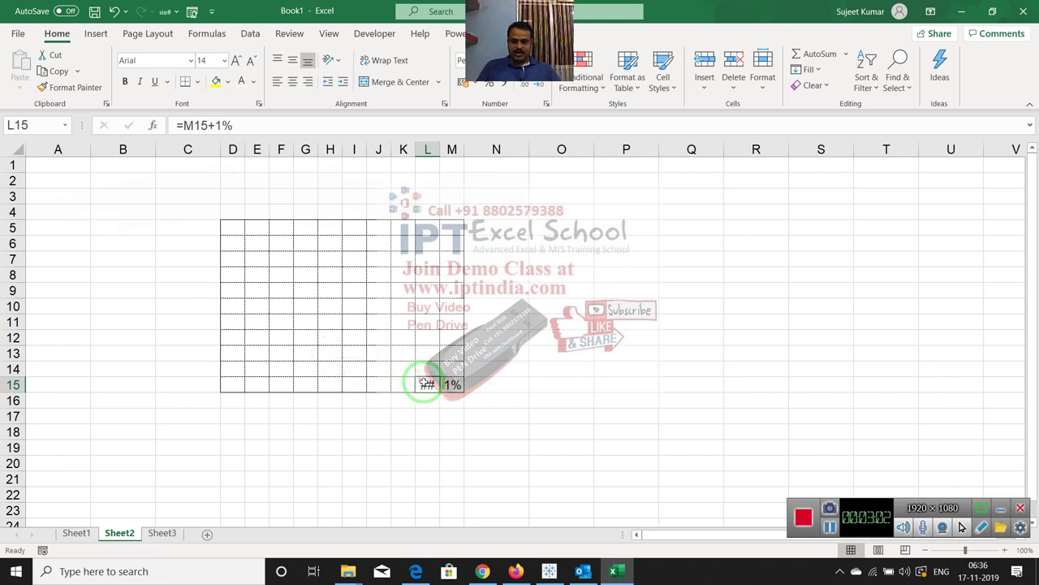
pyautogui.click(428, 384)
pyautogui.moveTo(428, 384); pyautogui.dragTo(249, 384)
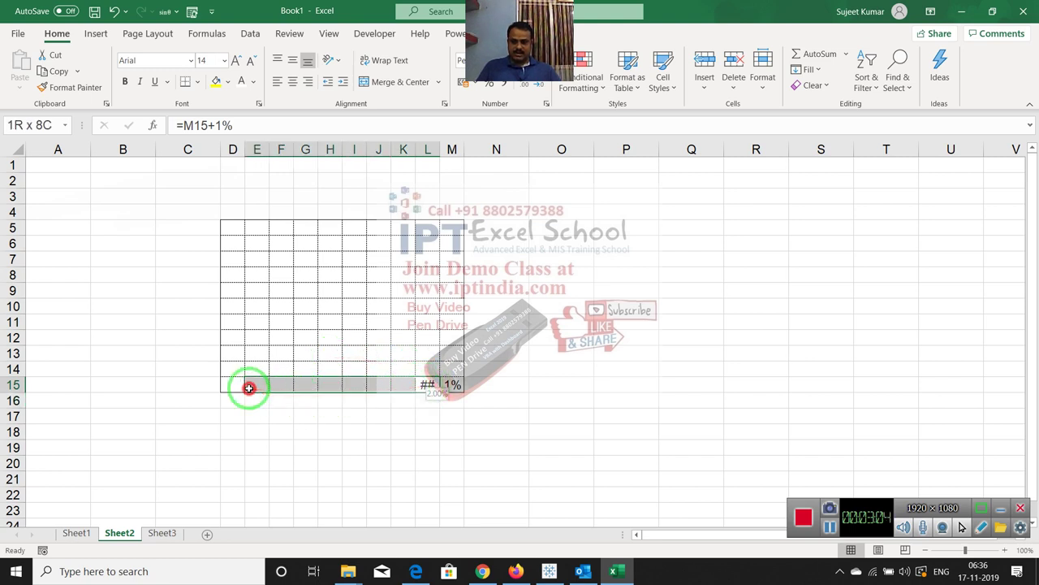
pyautogui.click(404, 384)
pyautogui.hotkey('ctrl', 'c')
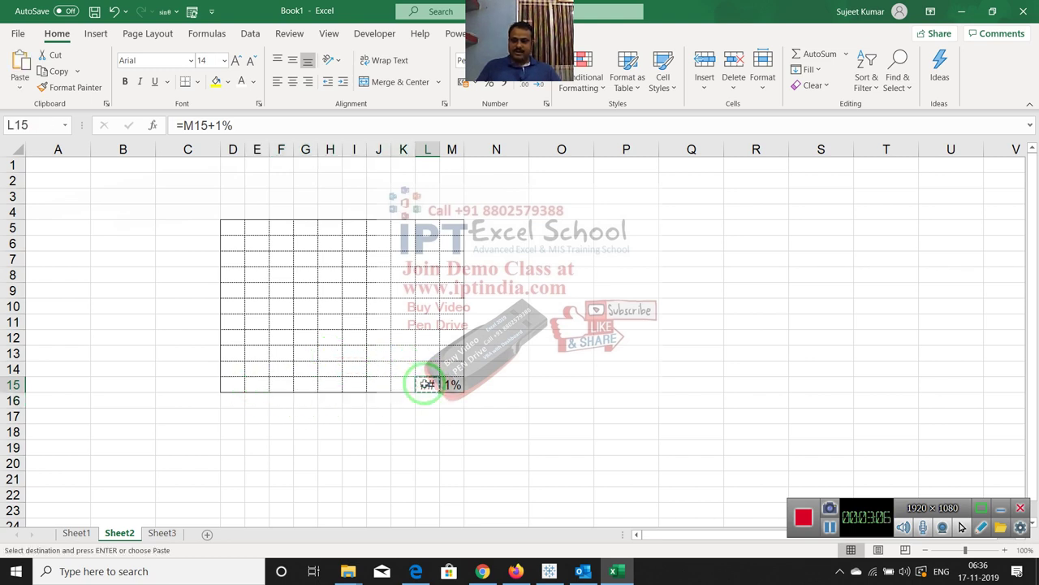
pyautogui.hotkey('shift', 'Left')
pyautogui.hotkey('shift', 'Left')
pyautogui.hotkey('shift', 'Left')
pyautogui.hotkey('shift', 'Left')
pyautogui.hotkey('shift', 'Left')
pyautogui.hotkey('shift', 'Left')
pyautogui.hotkey('shift', 'Left')
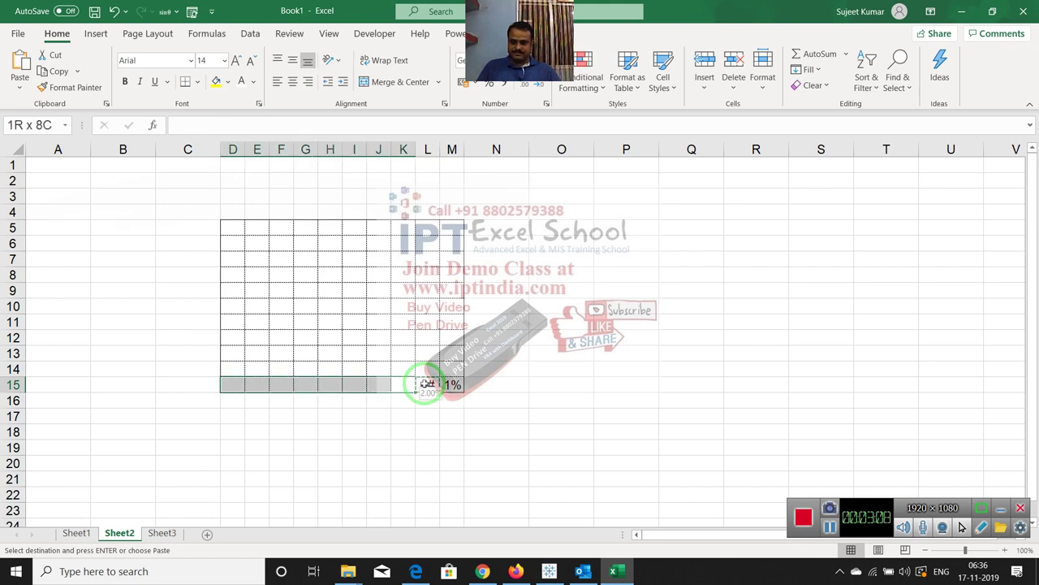
pyautogui.press('Return')
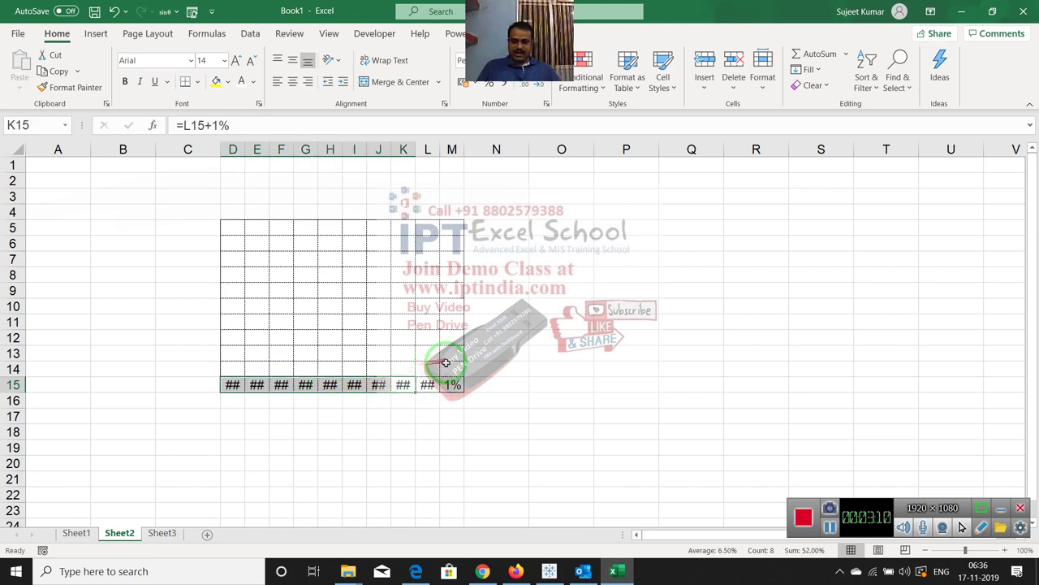
# Step: Enter =D15+1% in M14 to continue the count into row 14
pyautogui.click(459, 369)
pyautogui.write('=')
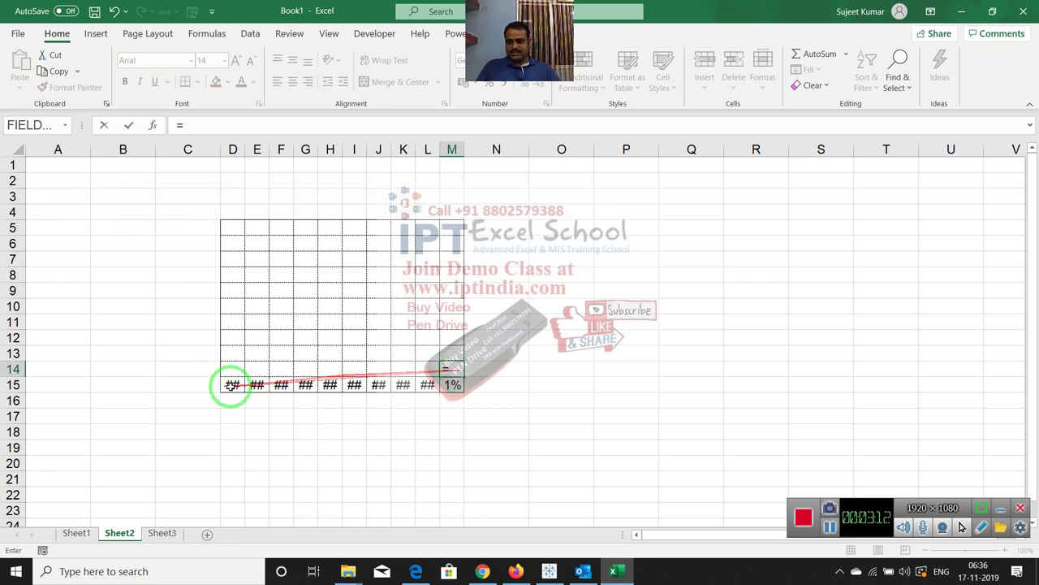
pyautogui.click(234, 384)
pyautogui.write('+')
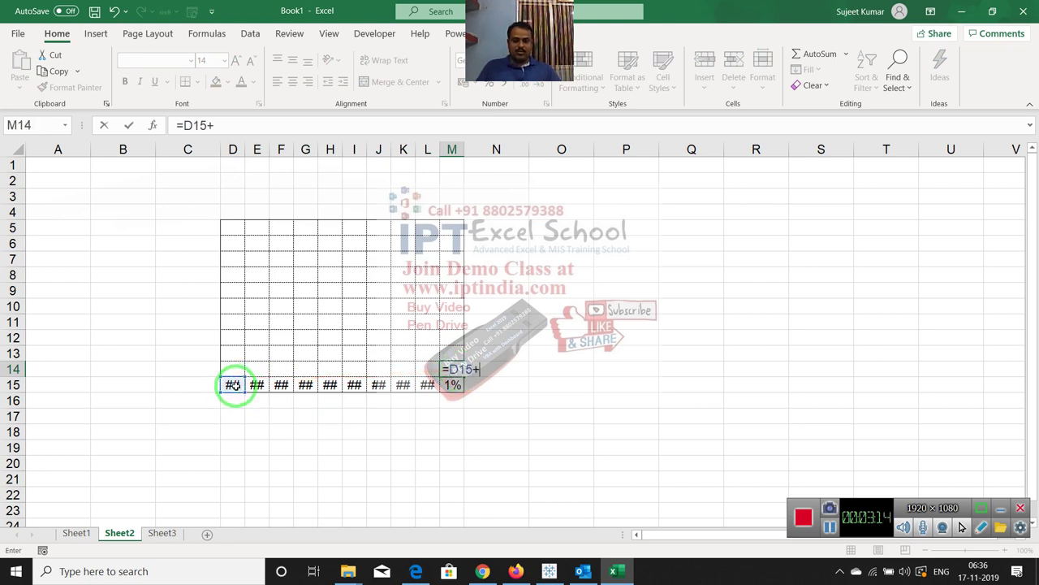
pyautogui.write('1%')
pyautogui.press('Return')
# Step: Build an L14 formula referencing M14 and paste it across D14:K14
pyautogui.press('Up')
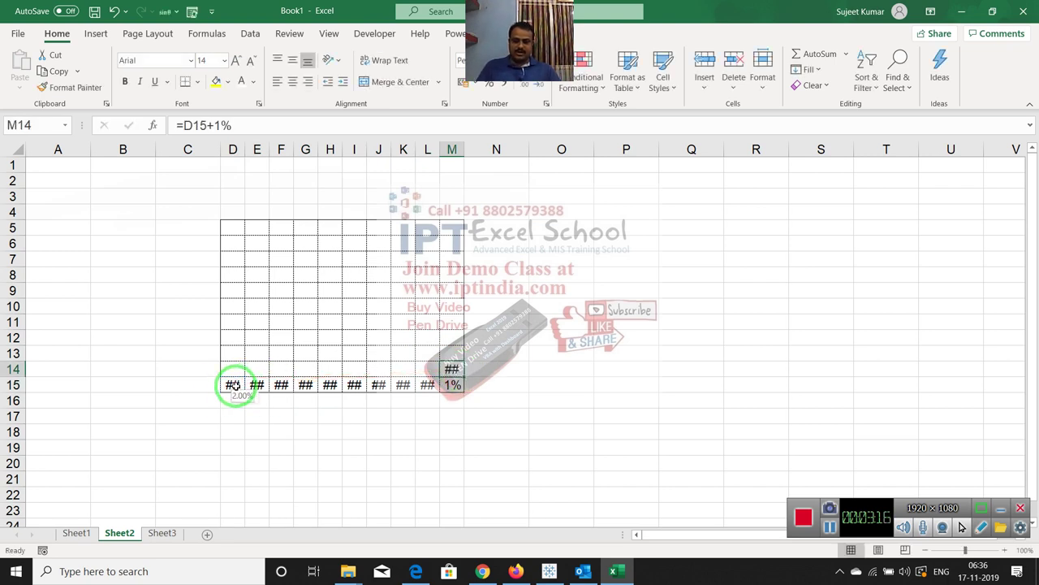
pyautogui.press('Left')
pyautogui.write('=')
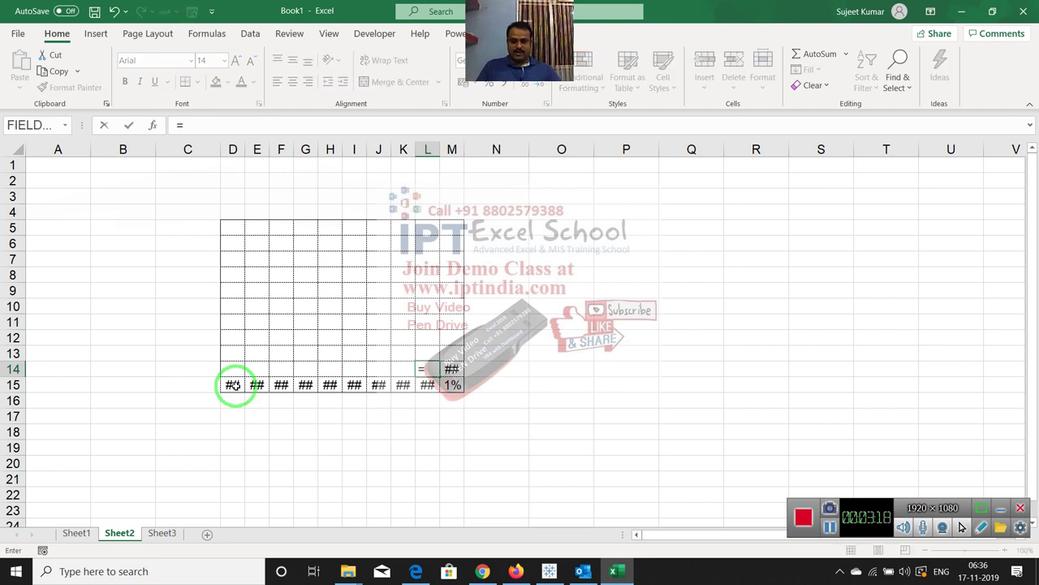
pyautogui.press('Right')
pyautogui.write('+')
pyautogui.press('Return')
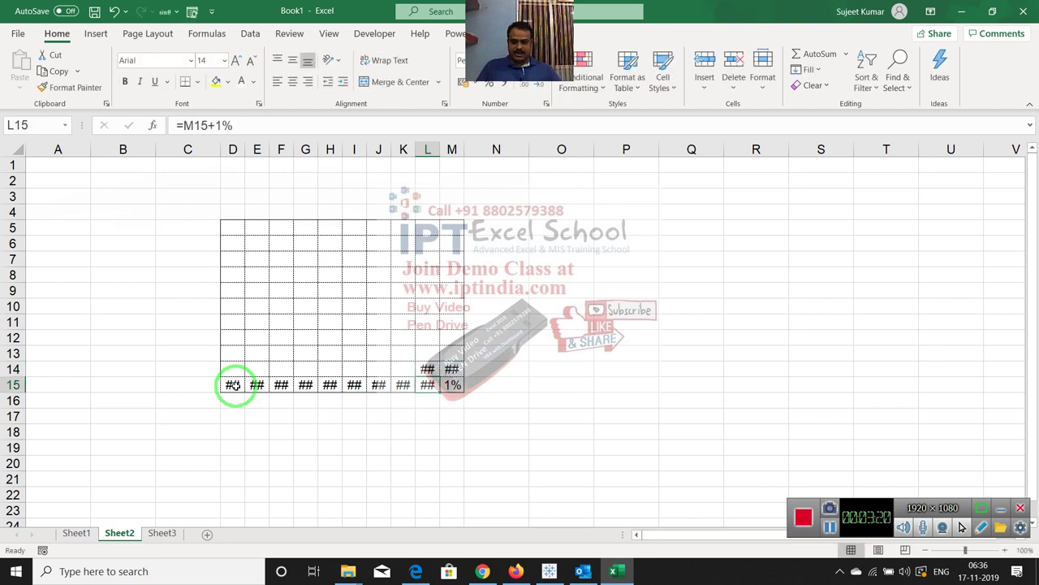
pyautogui.press('Up')
pyautogui.hotkey('ctrl', 'c')
pyautogui.press('Left')
pyautogui.hotkey('shift', 'Left')
pyautogui.hotkey('shift', 'Left')
pyautogui.hotkey('shift', 'Left')
pyautogui.hotkey('shift', 'Left')
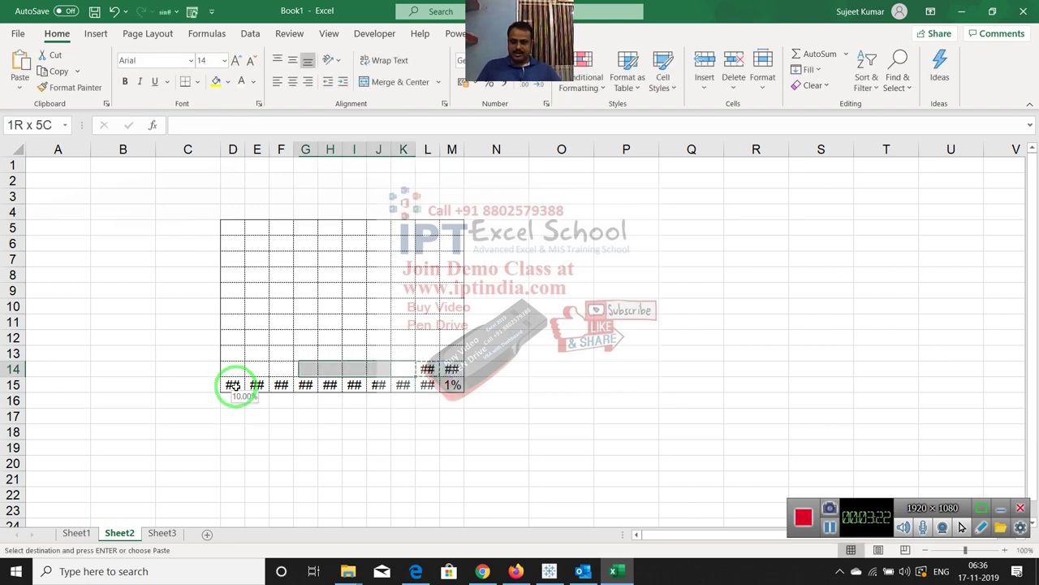
pyautogui.hotkey('ctrl', 'v')
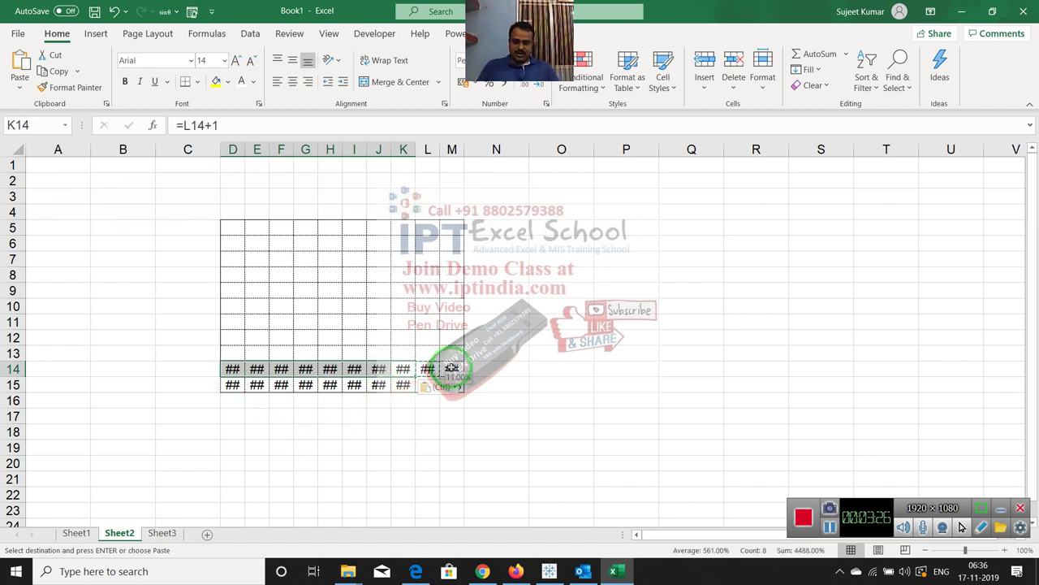
# Step: Copy row 14's formulas into D5:M13 and cancel the copy marquee
pyautogui.moveTo(452, 367); pyautogui.dragTo(234, 368)
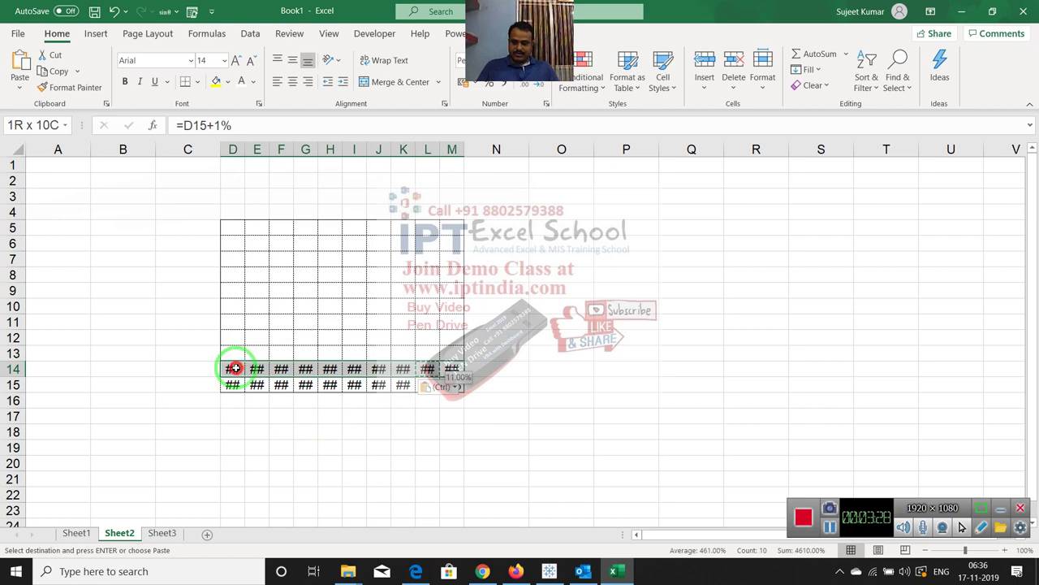
pyautogui.hotkey('ctrl', 'c')
pyautogui.moveTo(452, 353)
pyautogui.mouseDown()
pyautogui.moveTo(333, 331)
pyautogui.moveTo(227, 242)
pyautogui.mouseUp()
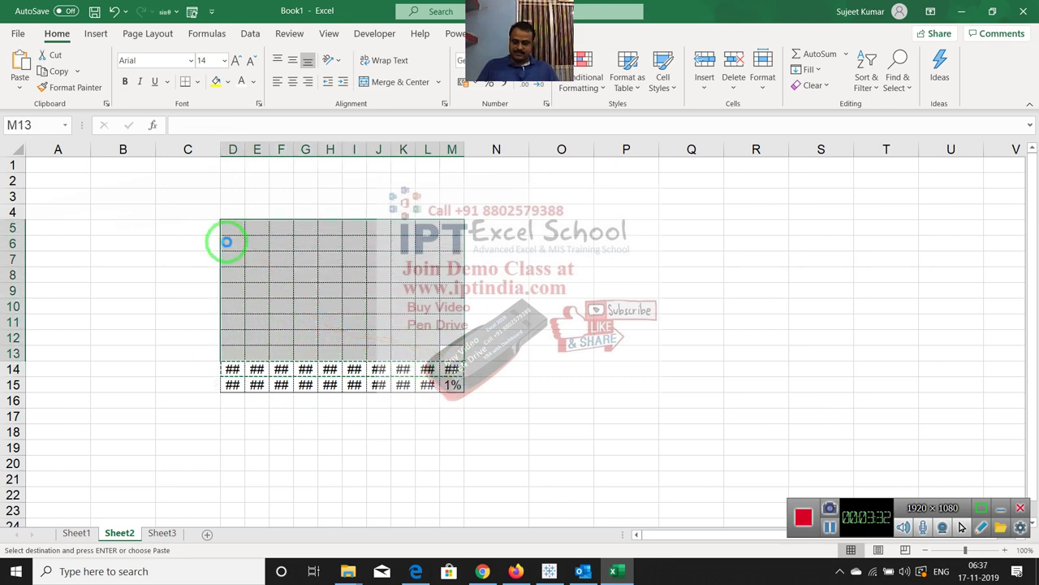
pyautogui.hotkey('ctrl', 'v')
pyautogui.click(504, 355)
pyautogui.click(496, 428)
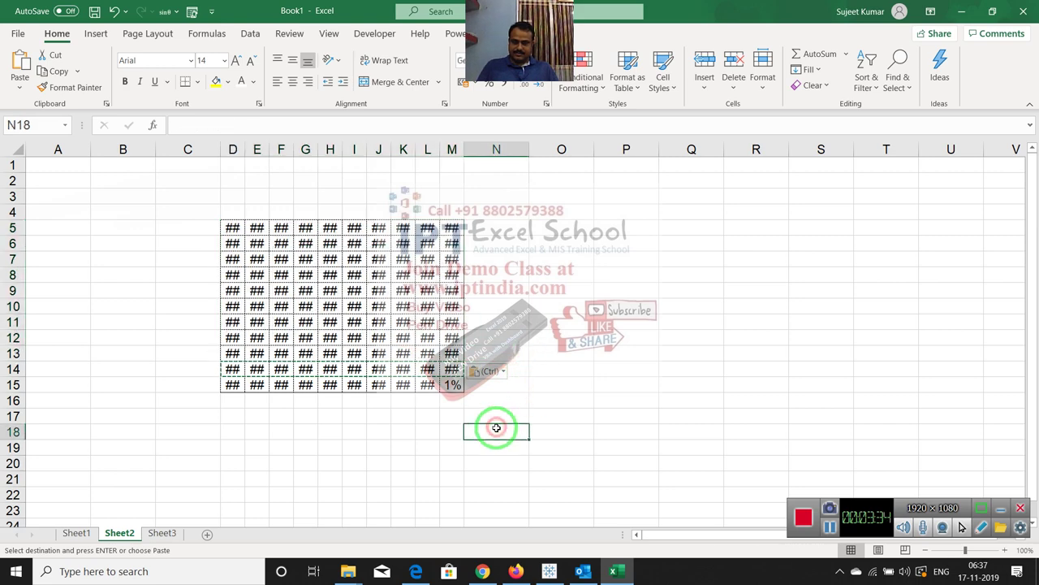
pyautogui.press('Escape')
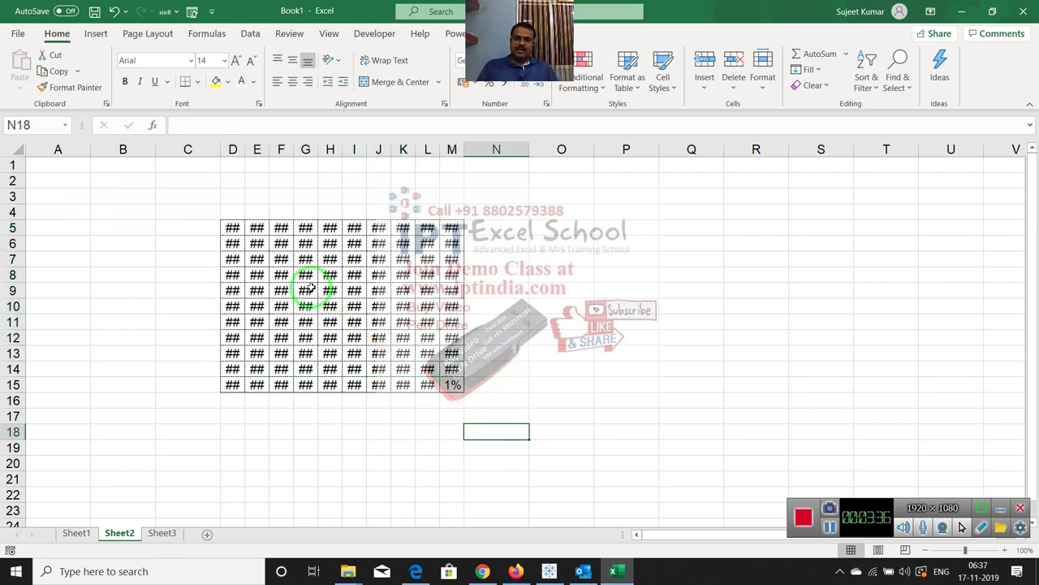
# Step: Set the D5:M15 grid's font size to 8
pyautogui.moveTo(232, 228); pyautogui.dragTo(451, 384)
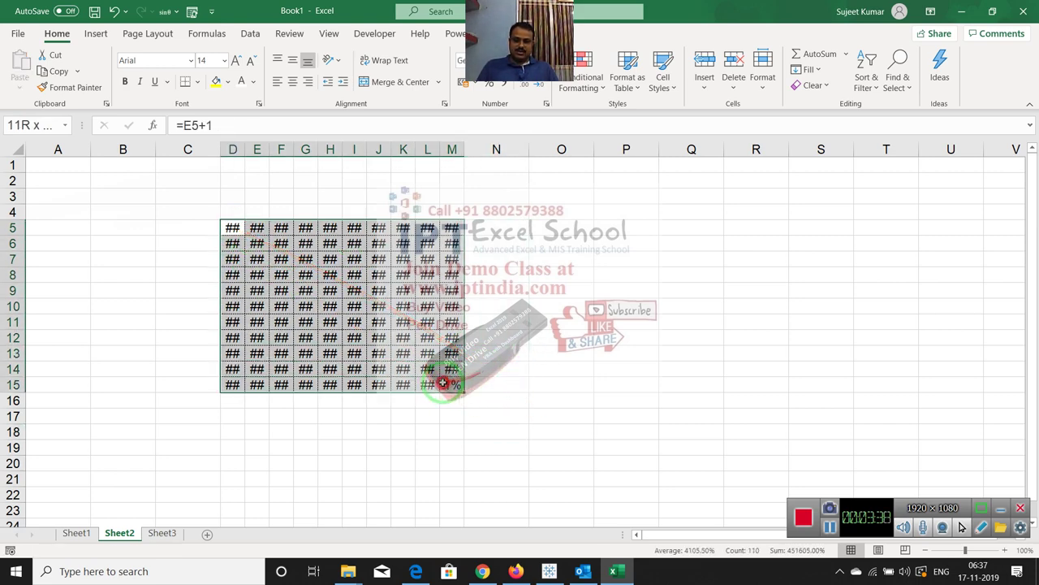
pyautogui.click(208, 60)
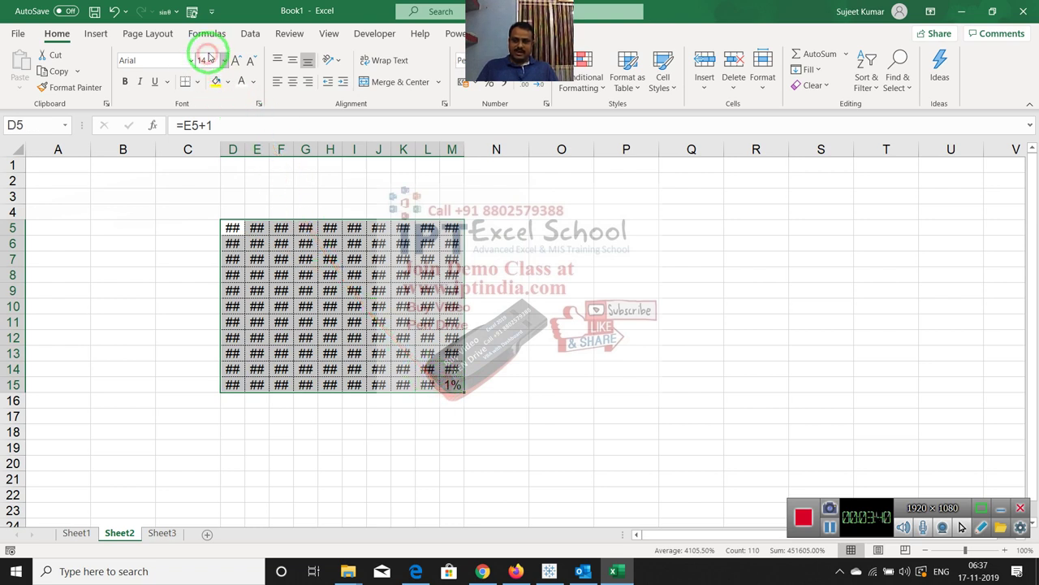
pyautogui.click(208, 57)
pyautogui.write('8')
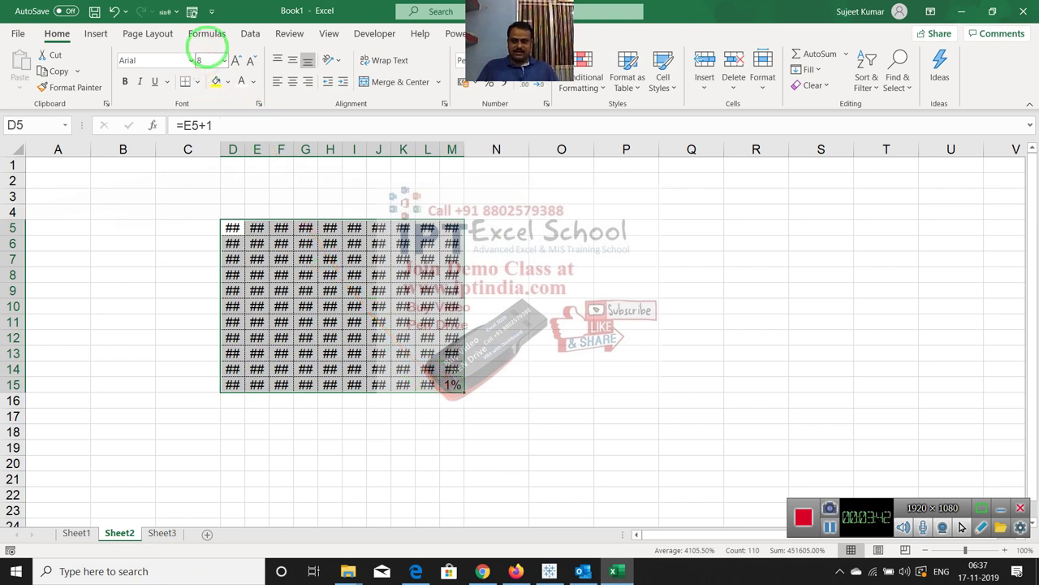
pyautogui.press('Return')
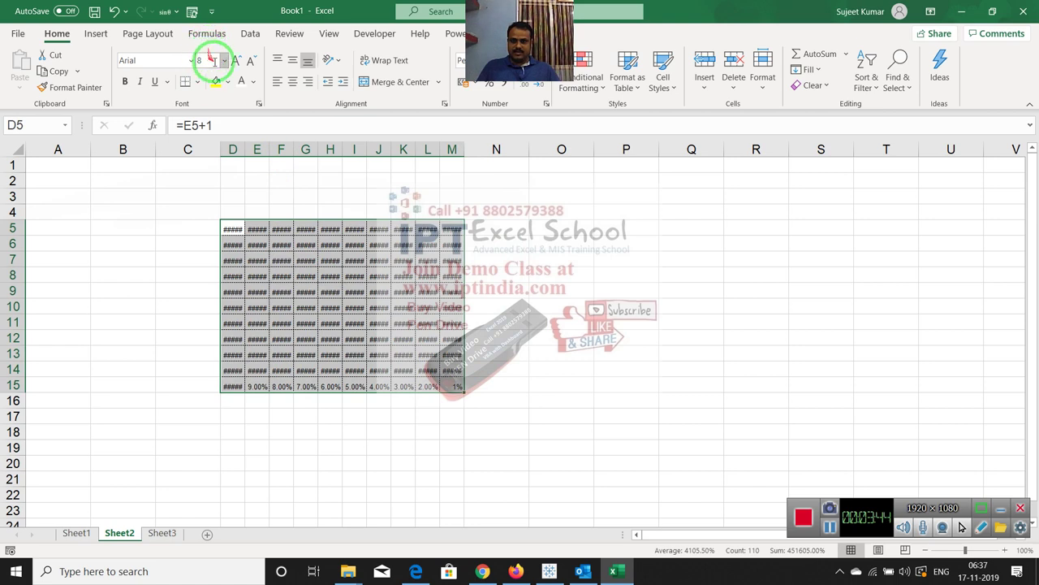
# Step: Adjust decimal places until the grid's percentages show as whole numbers
pyautogui.click(522, 90)
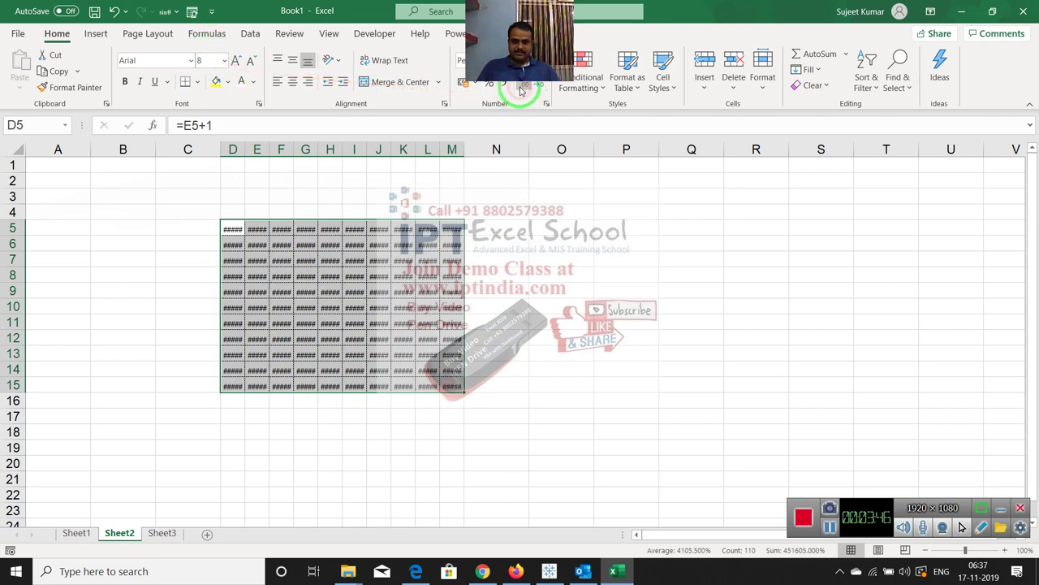
pyautogui.click(522, 91)
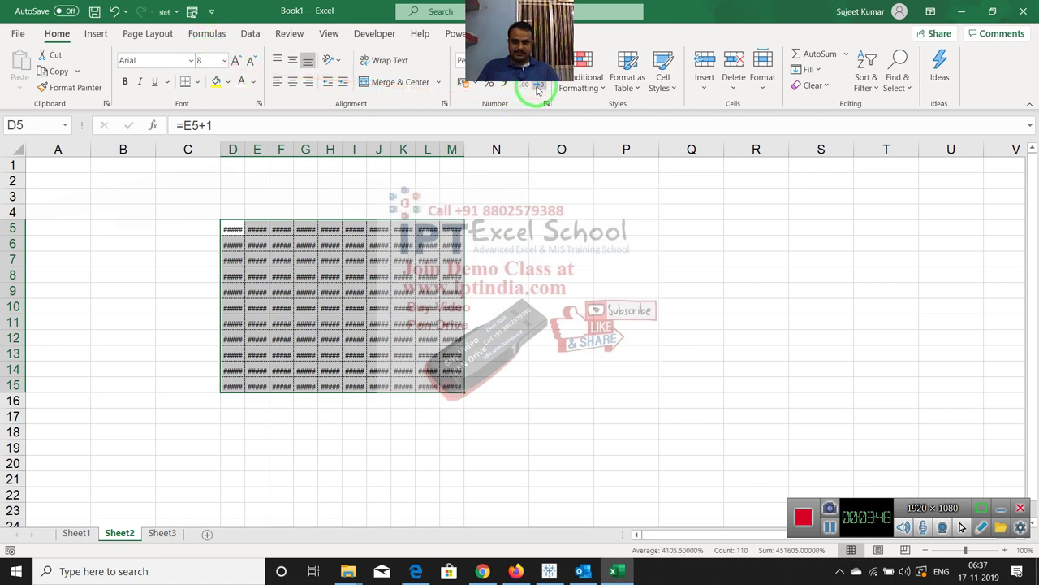
pyautogui.click(538, 90)
pyautogui.click(538, 91)
pyautogui.click(538, 90)
pyautogui.click(537, 90)
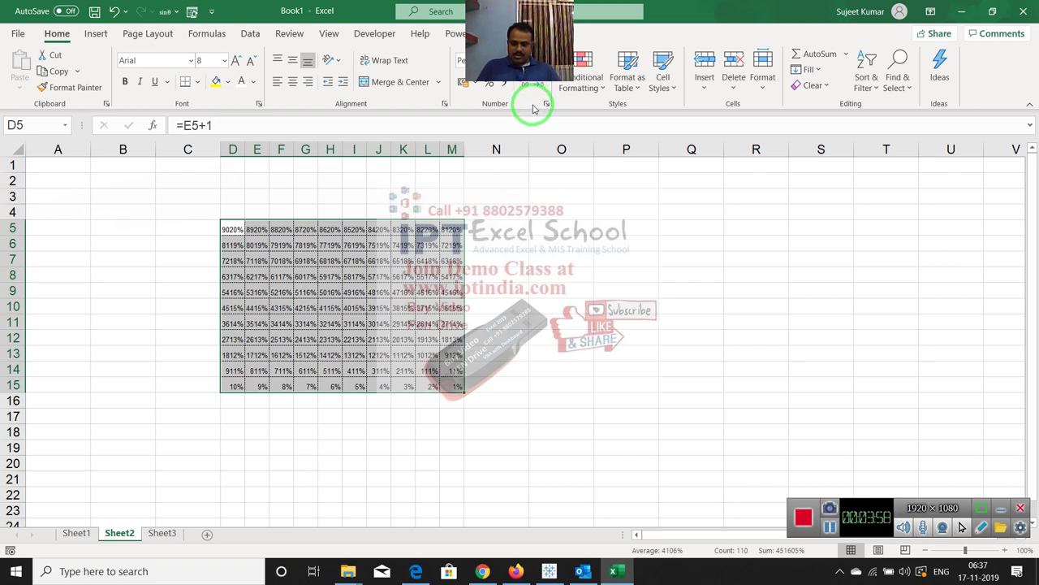
# Step: Check M15 and L15, then try making L14's increment a percentage and undo it
pyautogui.click(448, 380)
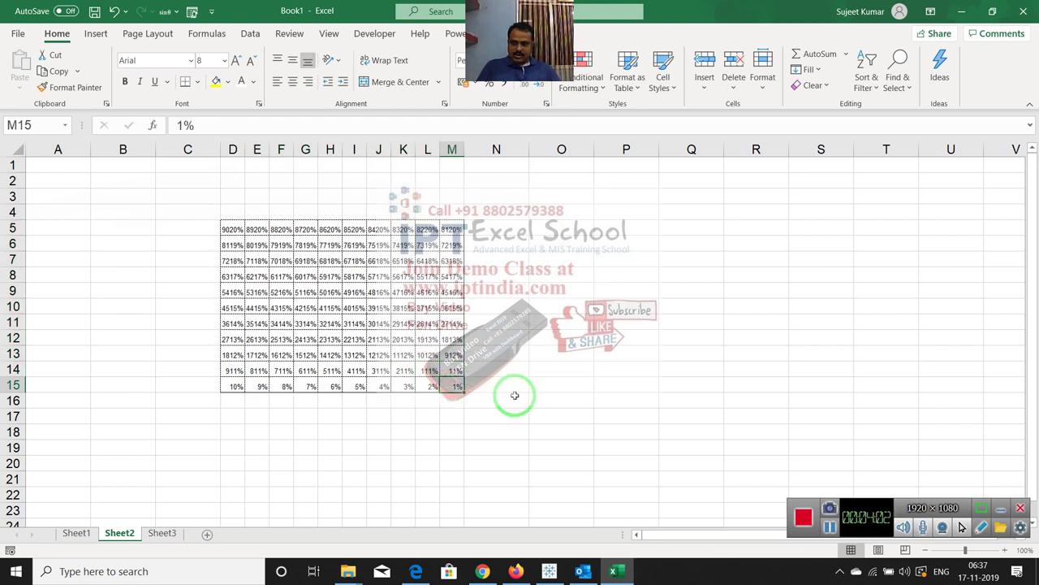
pyautogui.press('Left')
pyautogui.press('Left')
pyautogui.press('Left')
pyautogui.press('Left')
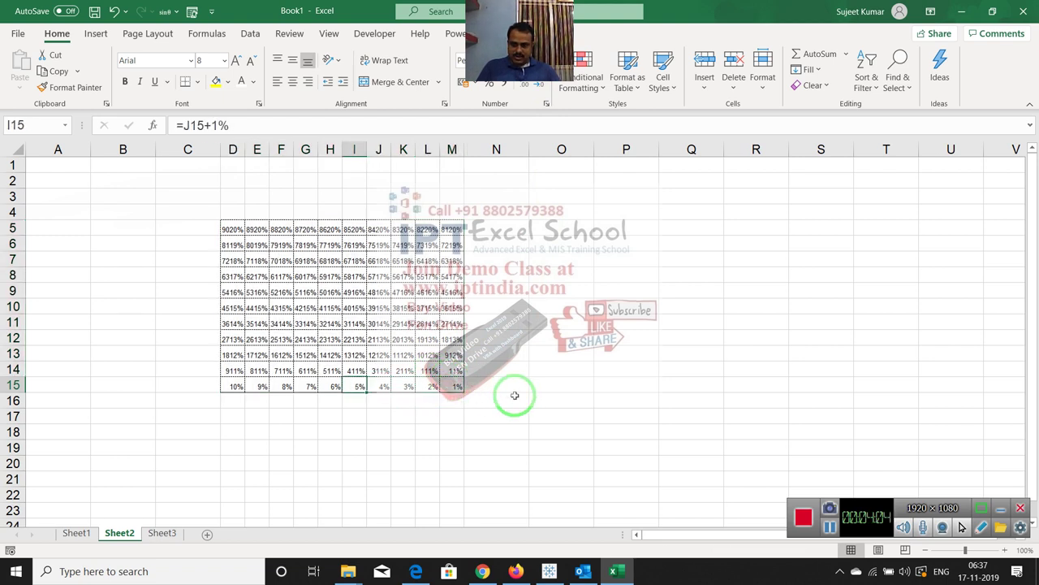
pyautogui.click(424, 370)
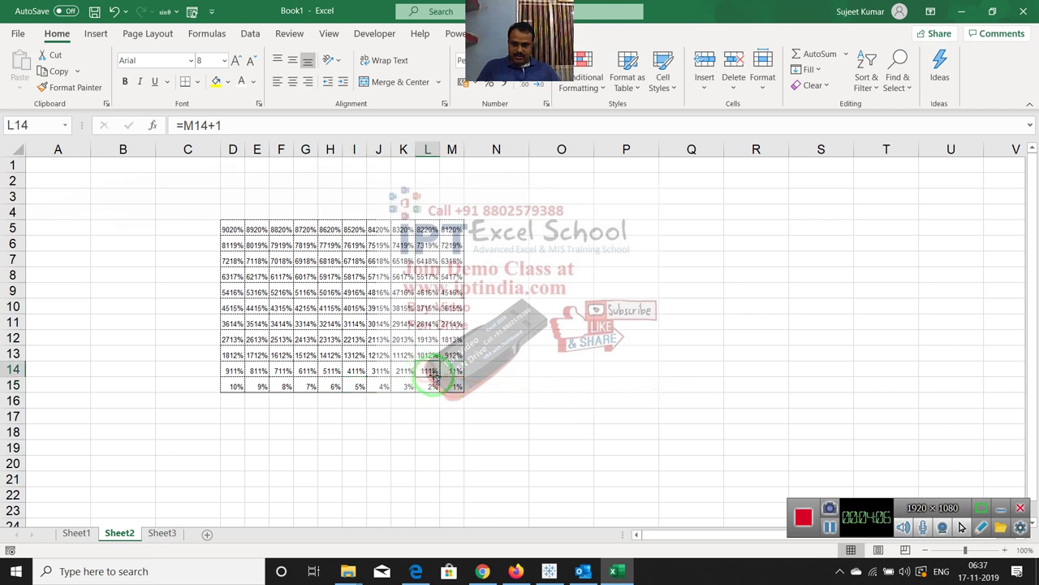
pyautogui.write('=')
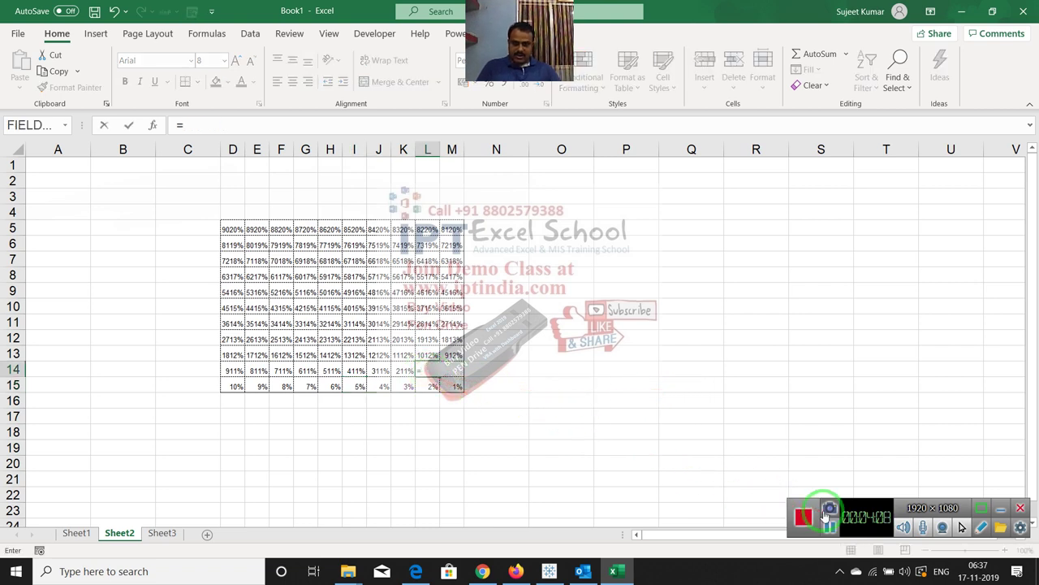
pyautogui.press('Escape')
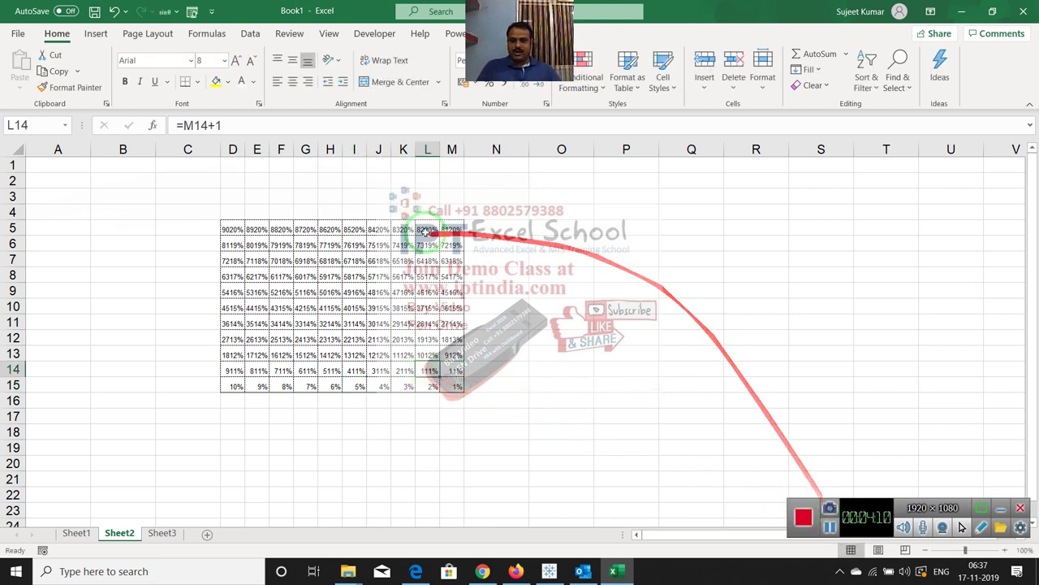
pyautogui.click(234, 128)
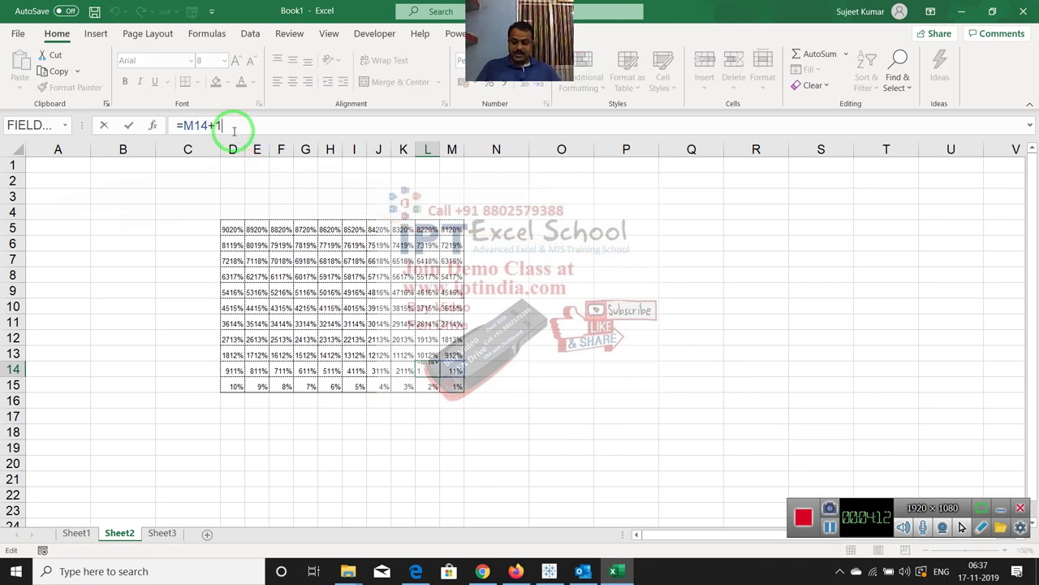
pyautogui.write('%')
pyautogui.press('Return')
pyautogui.press('Up')
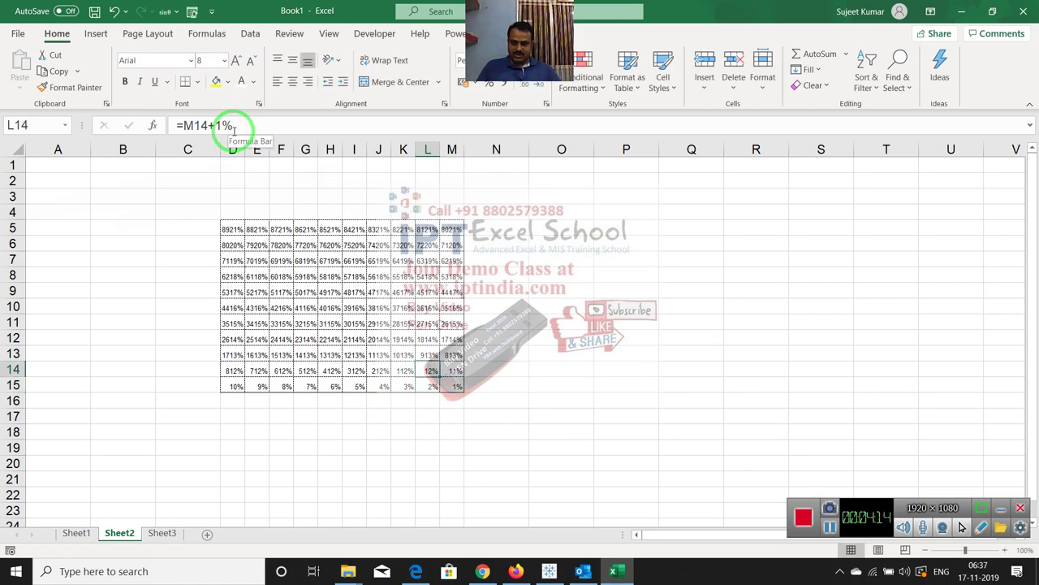
pyautogui.hotkey('ctrl', 'shift', 'Left')
pyautogui.hotkey('ctrl', 'z')
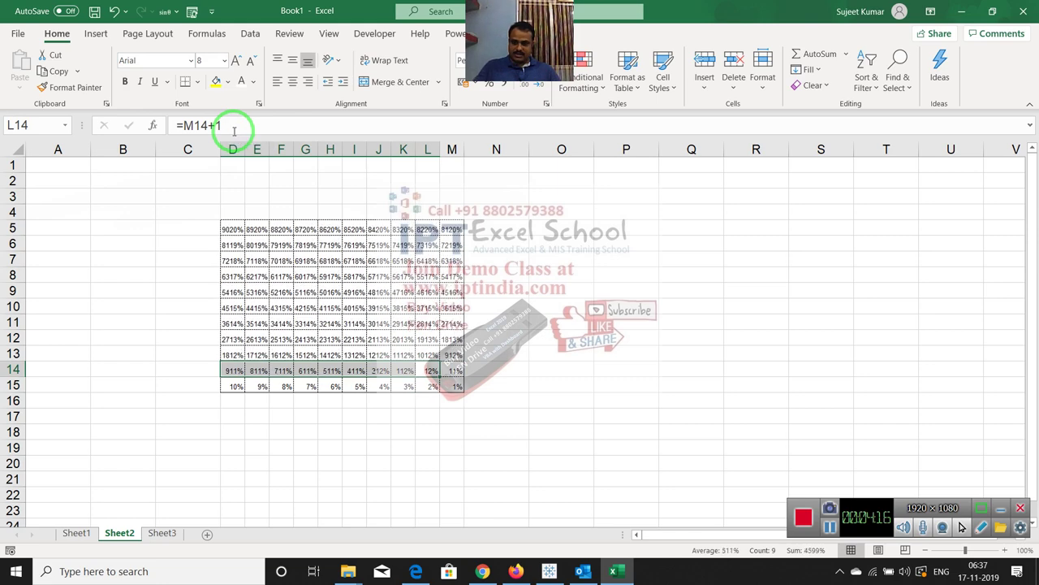
pyautogui.press('Right')
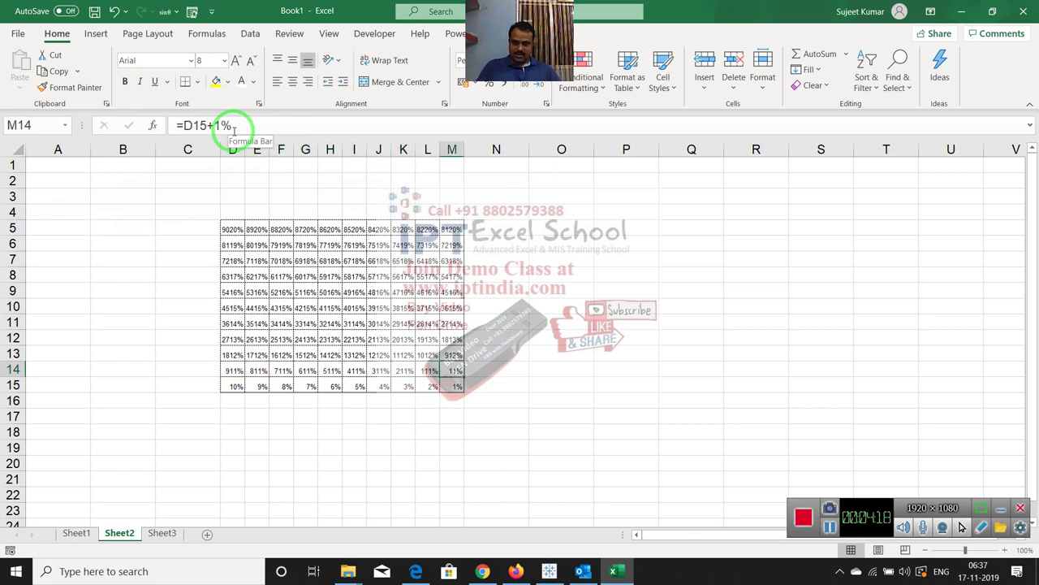
pyautogui.hotkey('shift', 'Left')
pyautogui.hotkey('shift', 'Left')
pyautogui.hotkey('shift', 'Left')
pyautogui.hotkey('shift', 'Left')
pyautogui.hotkey('shift', 'Left')
pyautogui.hotkey('shift', 'Left')
pyautogui.hotkey('shift', 'Left')
pyautogui.hotkey('shift', 'Left')
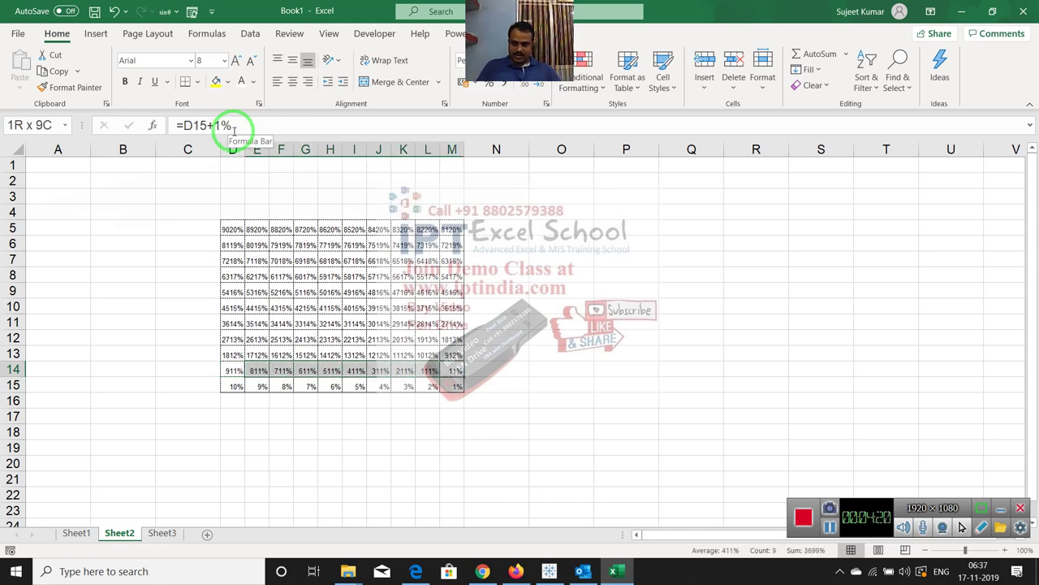
pyautogui.press('Left')
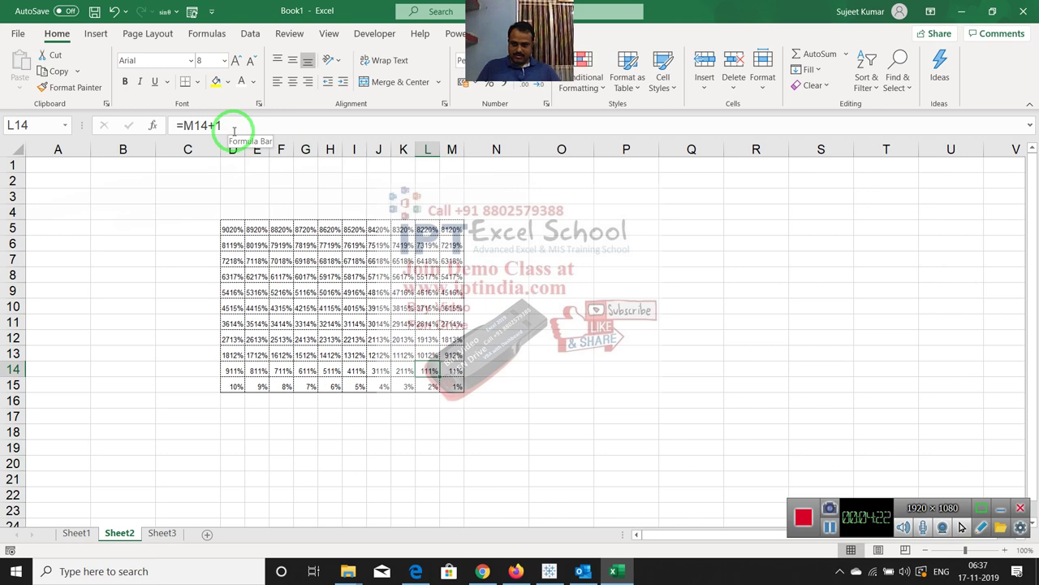
# Step: Correct L14 to =M14+1% and paste it across row 14
pyautogui.click(234, 131)
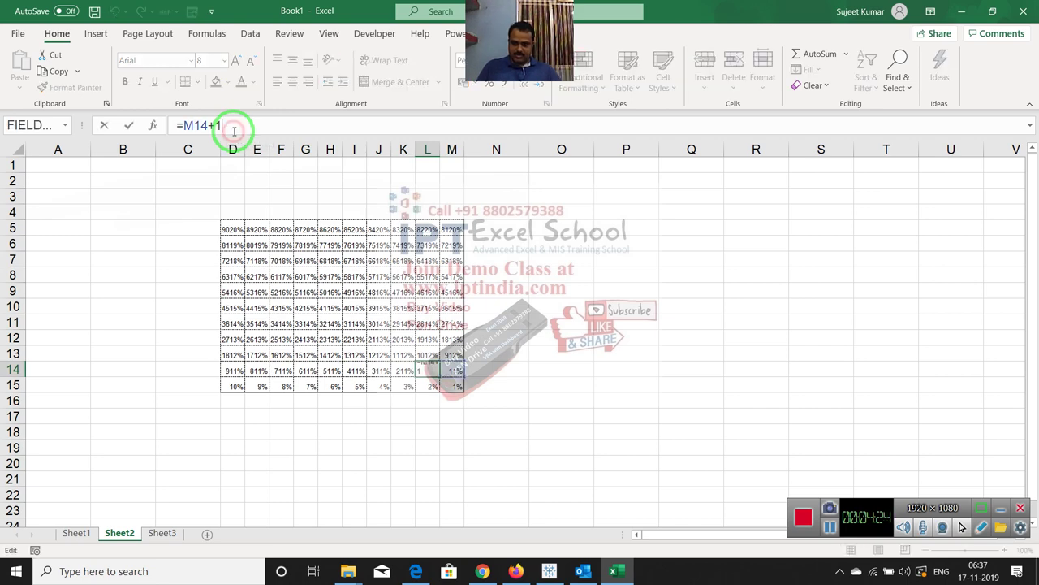
pyautogui.write('%')
pyautogui.press('Return')
pyautogui.press('Up')
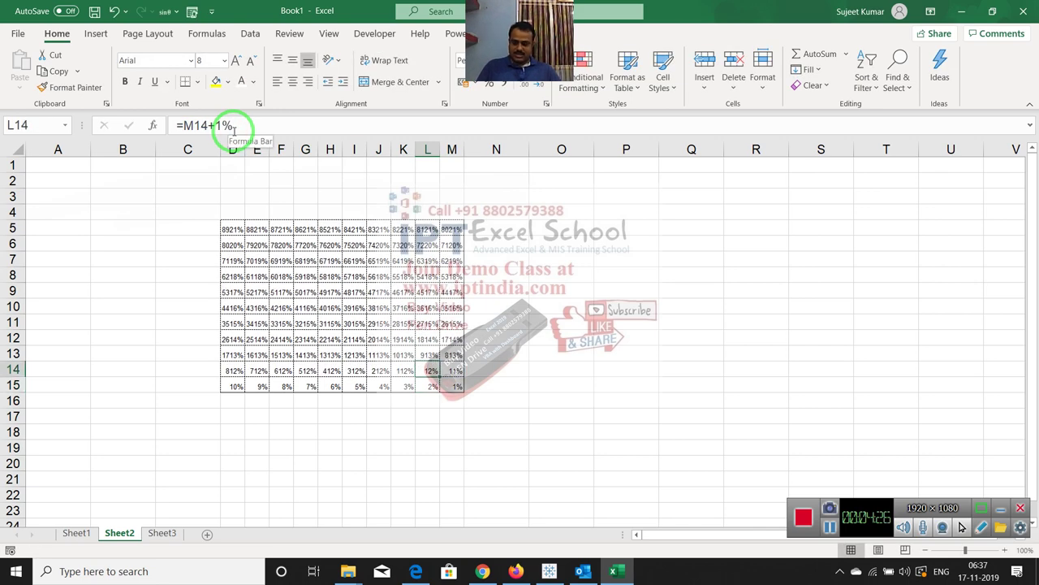
pyautogui.hotkey('ctrl', 'c')
pyautogui.press('Left')
pyautogui.hotkey('shift', 'Left')
pyautogui.hotkey('shift', 'Left')
pyautogui.hotkey('shift', 'Left')
pyautogui.hotkey('shift', 'Left')
pyautogui.hotkey('shift', 'Left')
pyautogui.hotkey('shift', 'Left')
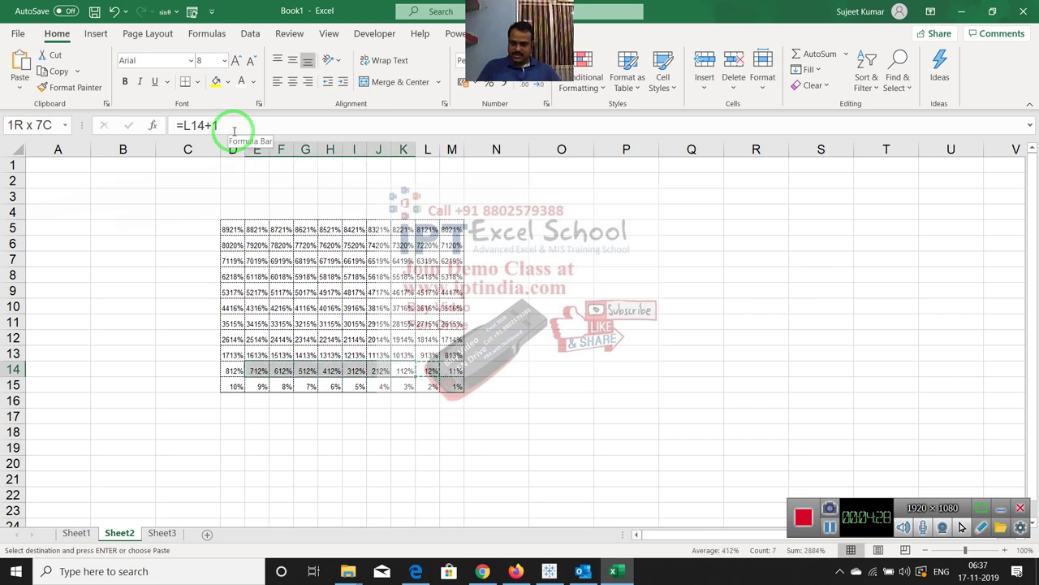
pyautogui.hotkey('ctrl', 'v')
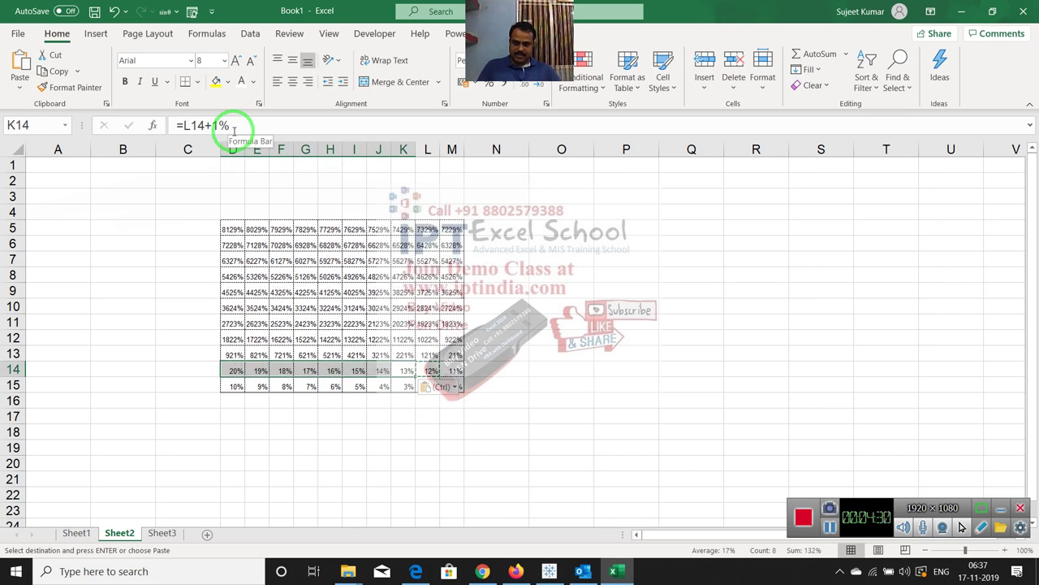
pyautogui.press('Left')
pyautogui.press('Right')
pyautogui.press('Right')
pyautogui.press('Right')
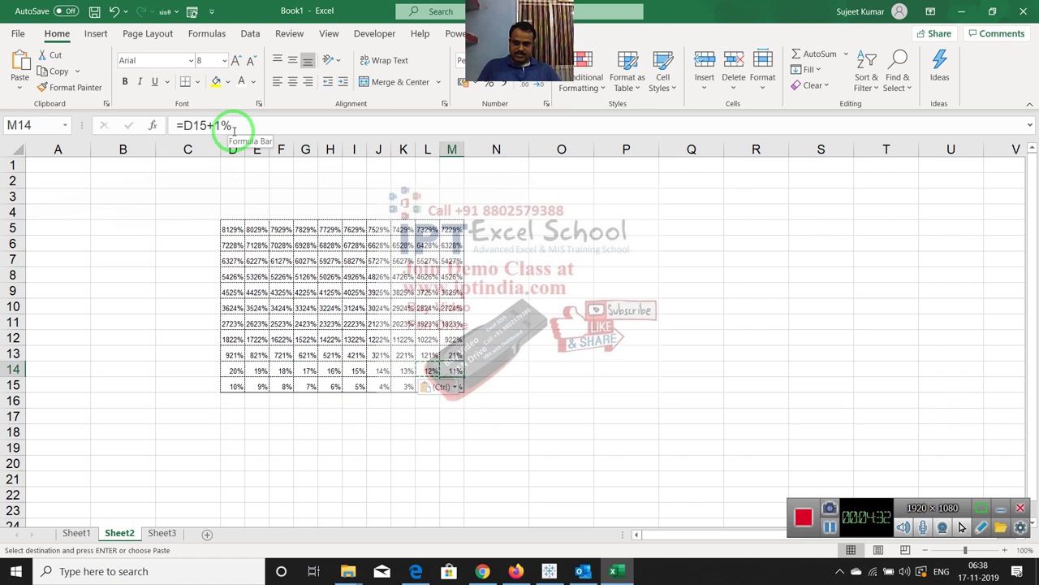
# Step: Copy row 14 into D5:M13 so the grid counts up to 110% in D5
pyautogui.hotkey('shift', 'Left')
pyautogui.hotkey('shift', 'Left')
pyautogui.hotkey('shift', 'Left')
pyautogui.hotkey('shift', 'Left')
pyautogui.hotkey('shift', 'Left')
pyautogui.hotkey('shift', 'Left')
pyautogui.hotkey('shift', 'Left')
pyautogui.hotkey('shift', 'Left')
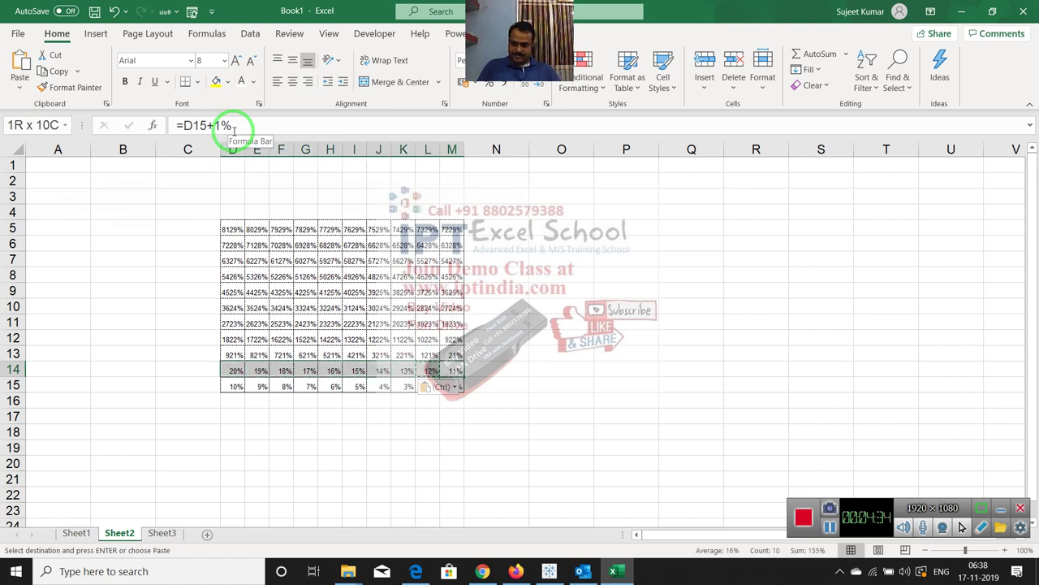
pyautogui.hotkey('ctrl', 'c')
pyautogui.press('Up')
pyautogui.press('Up')
pyautogui.hotkey('shift', 'Down')
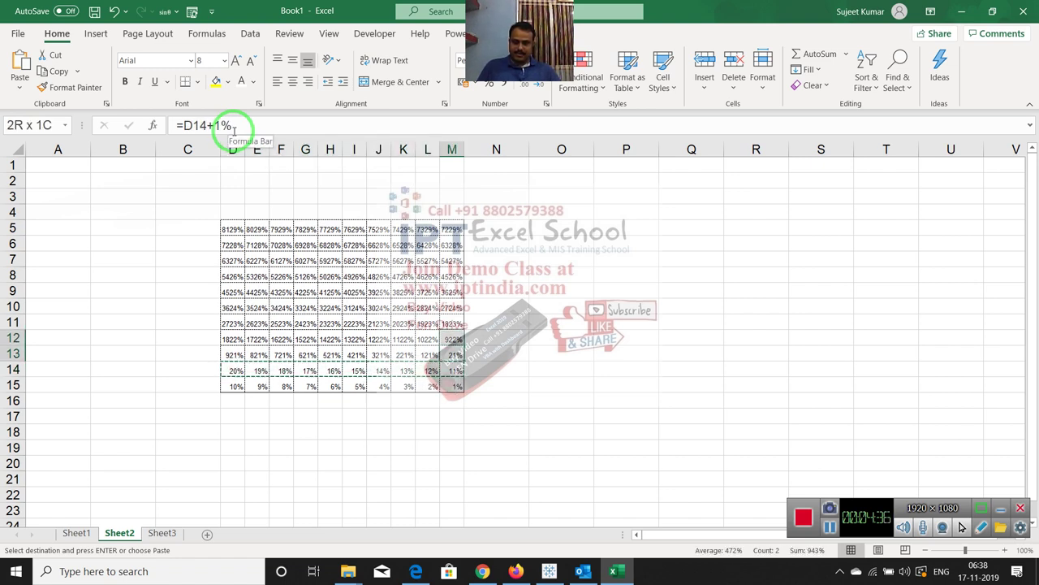
pyautogui.hotkey('shift', 'Up')
pyautogui.hotkey('shift', 'Up')
pyautogui.hotkey('shift', 'Up')
pyautogui.hotkey('shift', 'Up')
pyautogui.hotkey('shift', 'Up')
pyautogui.hotkey('shift', 'Up')
pyautogui.hotkey('shift', 'Up')
pyautogui.hotkey('shift', 'Left')
pyautogui.hotkey('shift', 'Left')
pyautogui.hotkey('shift', 'Left')
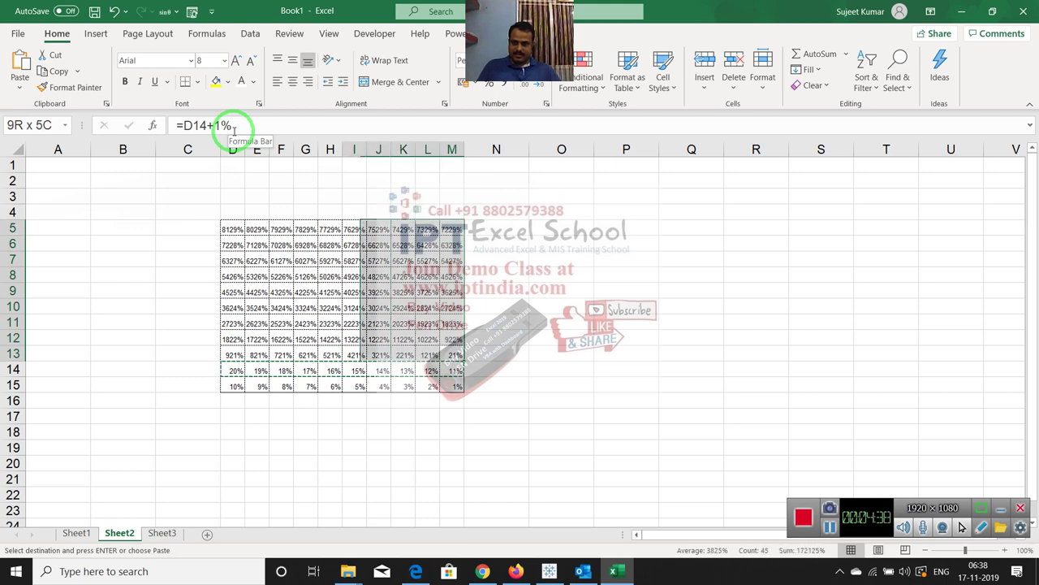
pyautogui.hotkey('shift', 'Left')
pyautogui.hotkey('shift', 'Left')
pyautogui.hotkey('shift', 'Left')
pyautogui.hotkey('shift', 'Left')
pyautogui.hotkey('shift', 'Left')
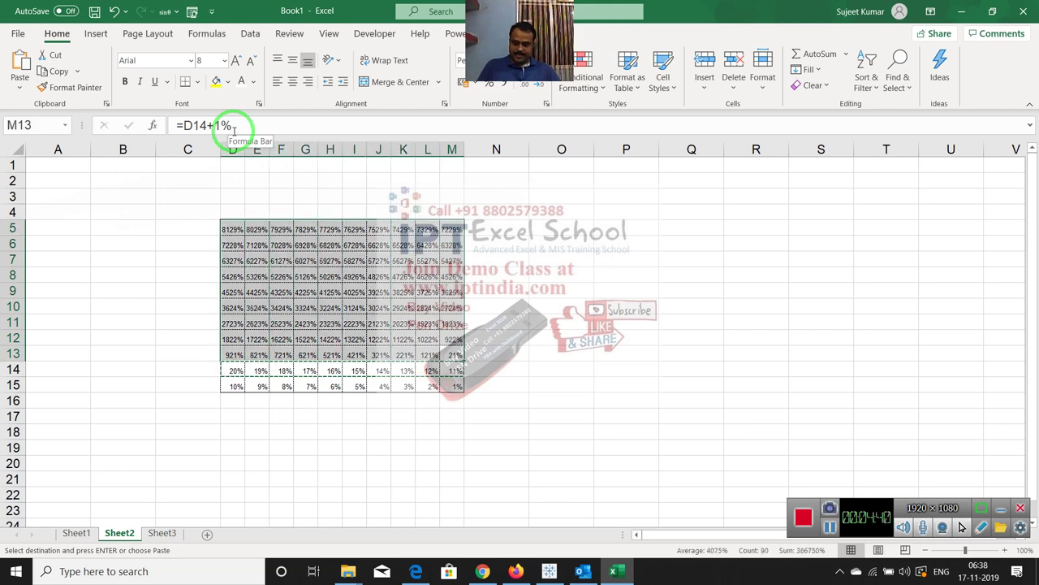
pyautogui.press('Return')
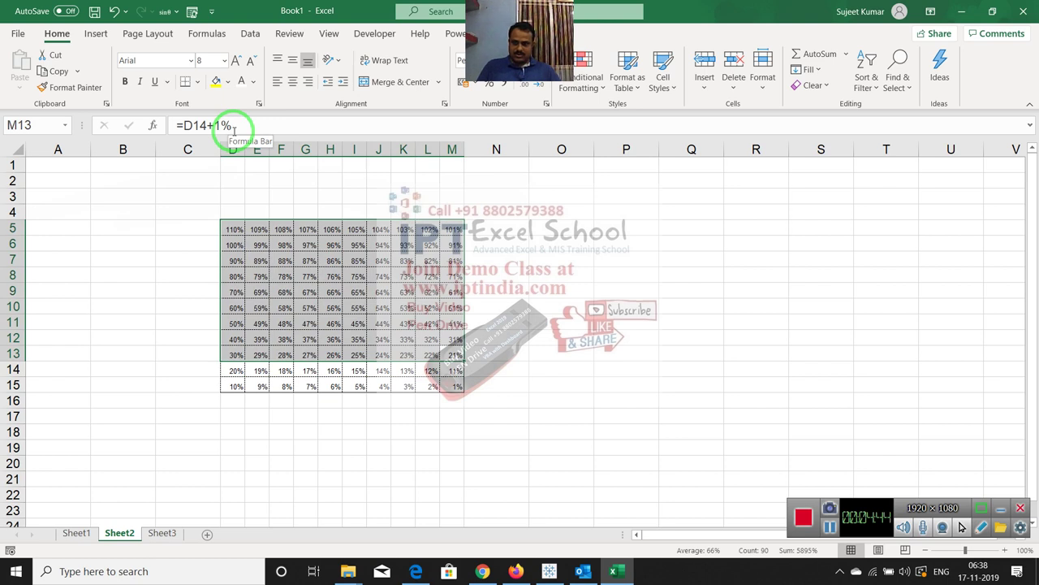
# Step: Inspect the grid's bottom row D15:M15 and first column from D15 up to D5
pyautogui.press('Down')
pyautogui.press('Down')
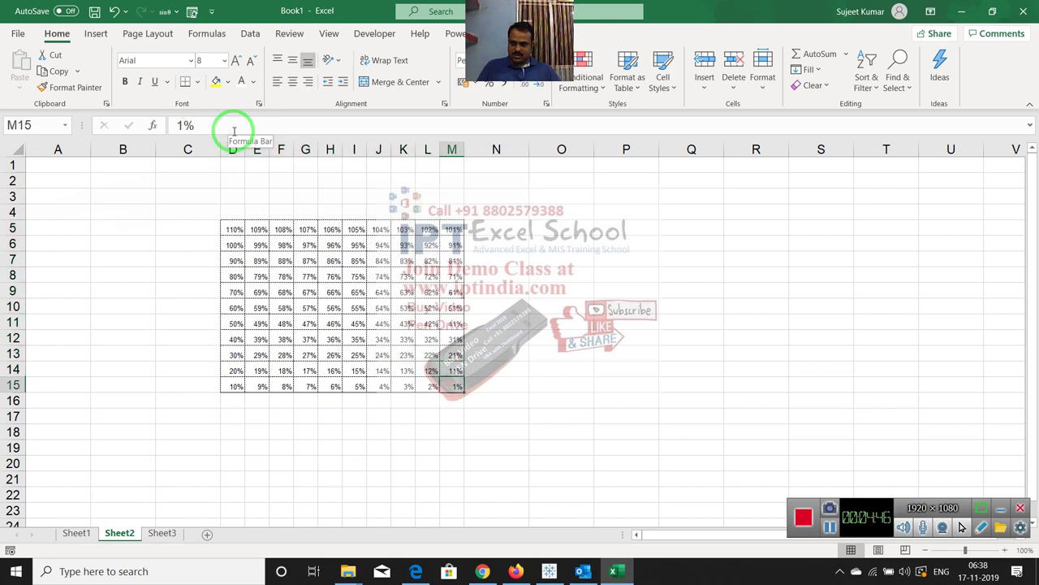
pyautogui.press('Down')
pyautogui.press('Up')
pyautogui.hotkey('shift', 'Left')
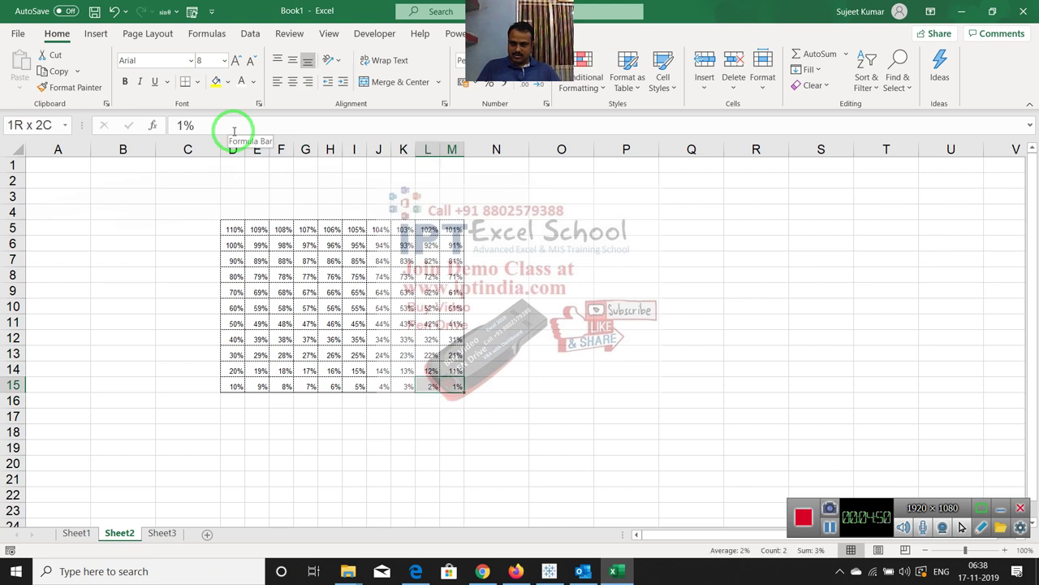
pyautogui.hotkey('shift', 'Left')
pyautogui.hotkey('shift', 'Left')
pyautogui.hotkey('shift', 'Left')
pyautogui.hotkey('shift', 'Left')
pyautogui.hotkey('shift', 'Left')
pyautogui.hotkey('shift', 'Left')
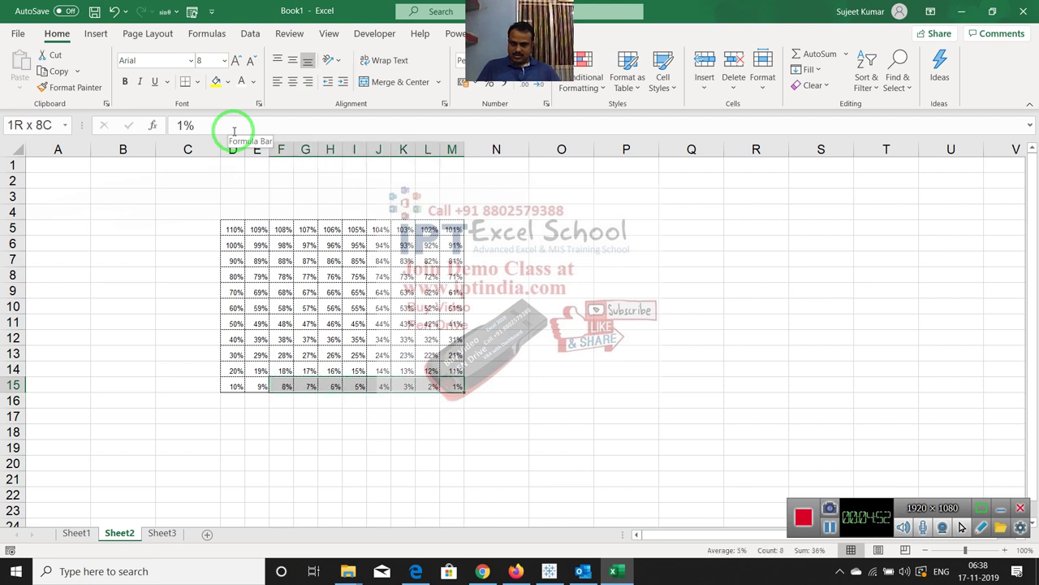
pyautogui.hotkey('shift', 'Left')
pyautogui.hotkey('shift', 'Left')
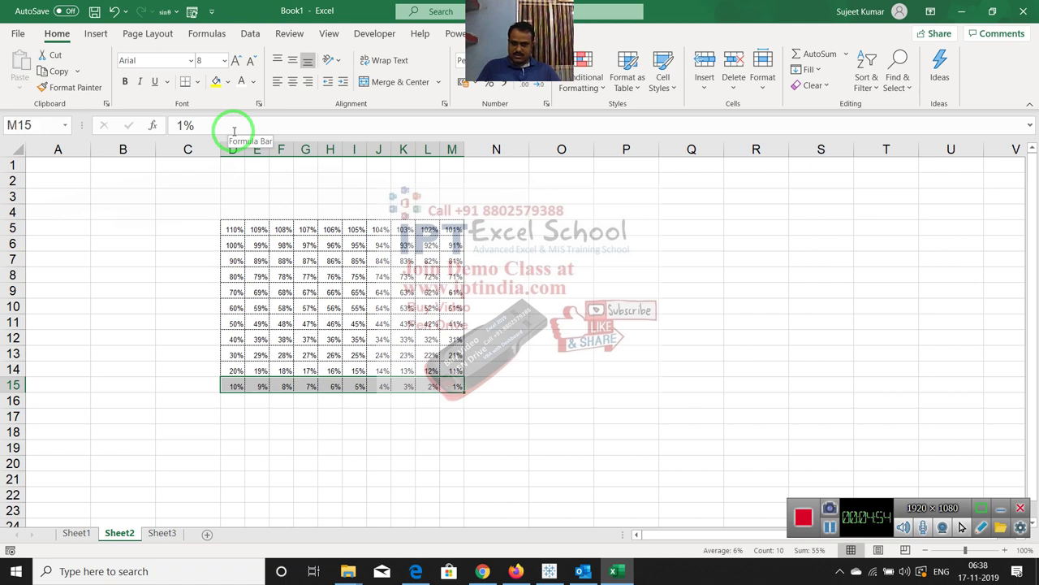
pyautogui.press('Left')
pyautogui.press('Left')
pyautogui.press('Left')
pyautogui.press('Left')
pyautogui.press('Left')
pyautogui.press('Left')
pyautogui.press('Left')
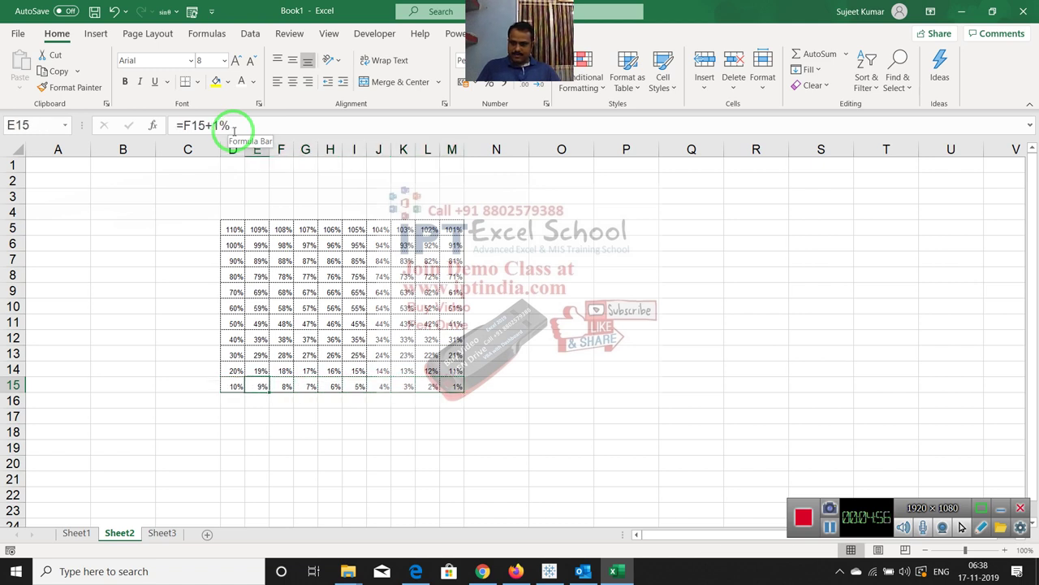
pyautogui.press('Left')
pyautogui.hotkey('ctrl', 'shift', 'Up')
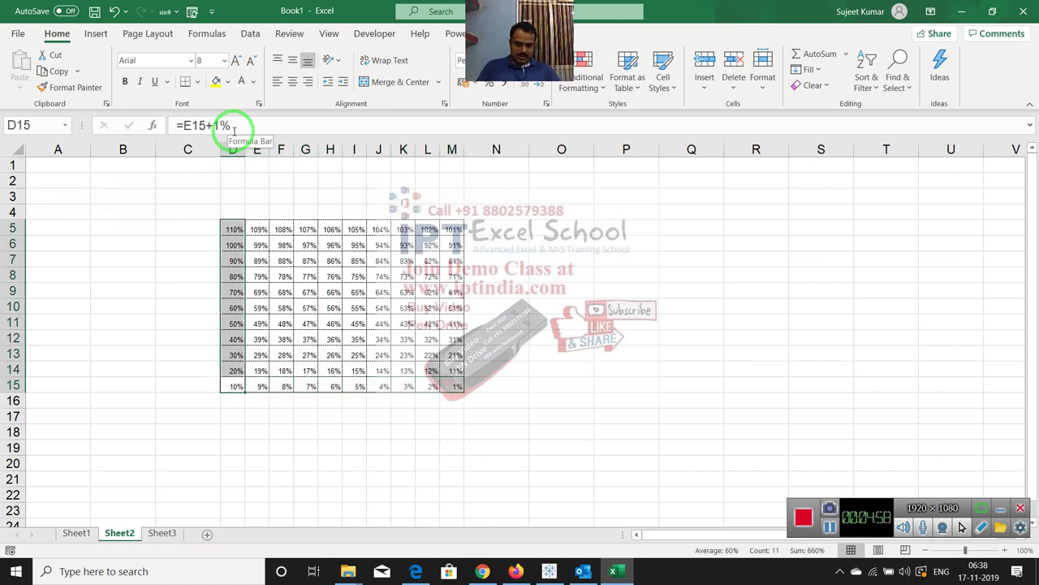
pyautogui.press('Up')
pyautogui.press('Up')
pyautogui.press('Up')
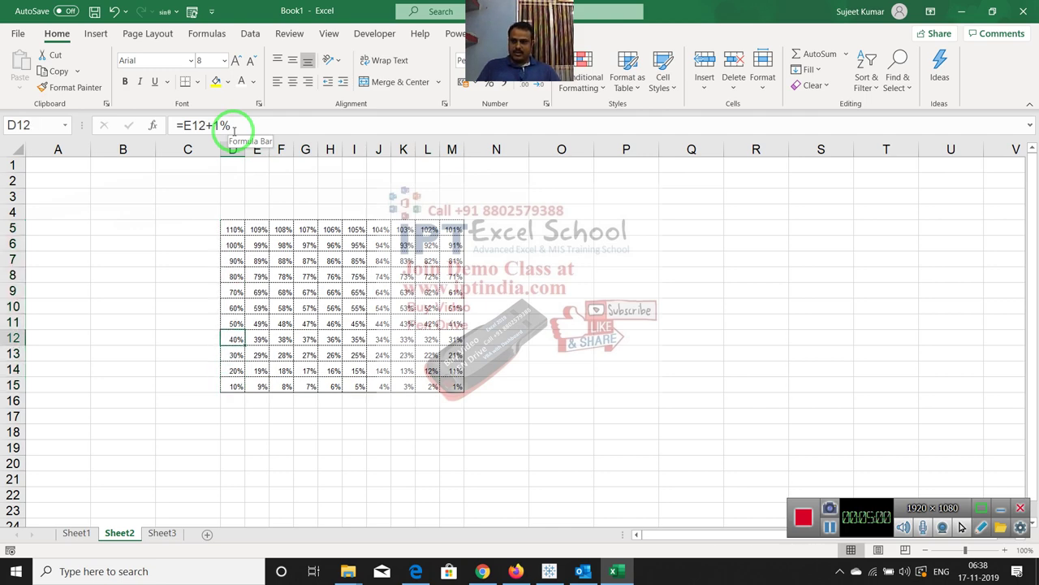
pyautogui.press('Up')
pyautogui.press('Up')
pyautogui.press('Up')
# Step: Delete the extra 110%–101% row 5 and select the 10x10 grid D5:M14
pyautogui.press('Up')
pyautogui.press('Up')
pyautogui.press('Up')
pyautogui.hotkey('shift', 'space')
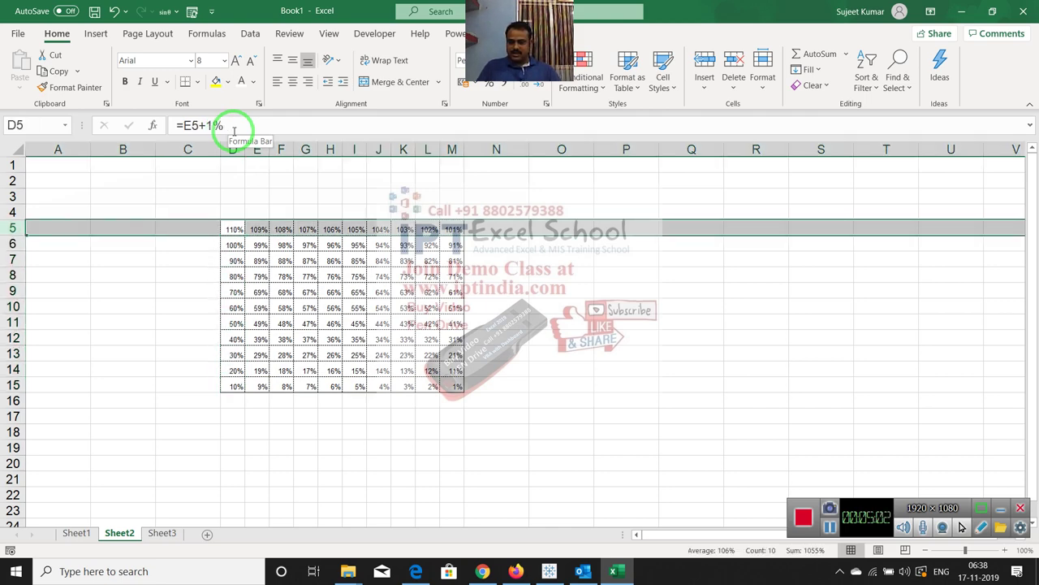
pyautogui.hotkey('ctrl', '-')
pyautogui.press('Up')
pyautogui.press('Down')
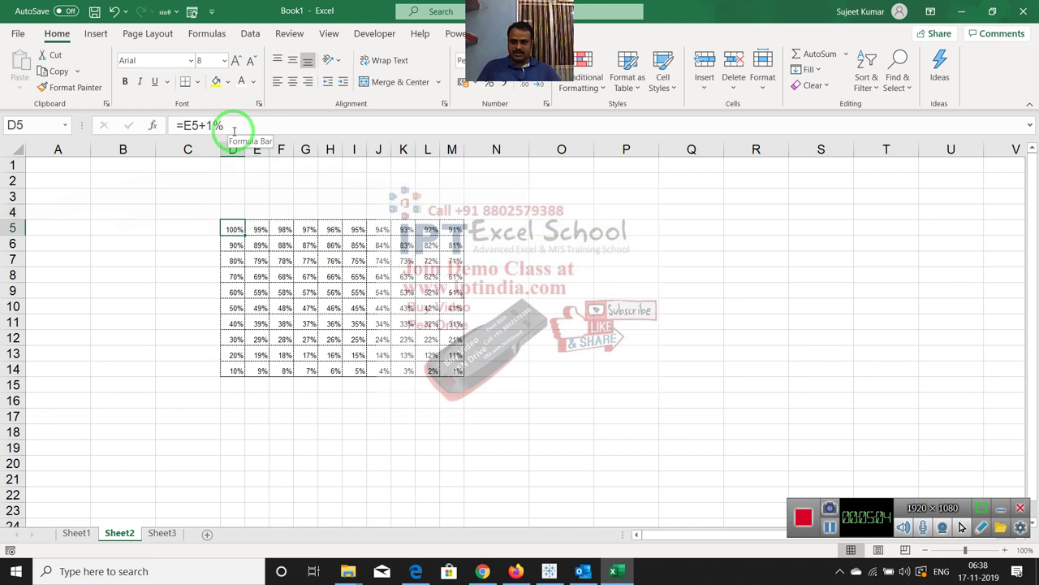
pyautogui.hotkey('ctrl', 'shift', 'Right')
pyautogui.hotkey('ctrl', 'shift', 'Down')
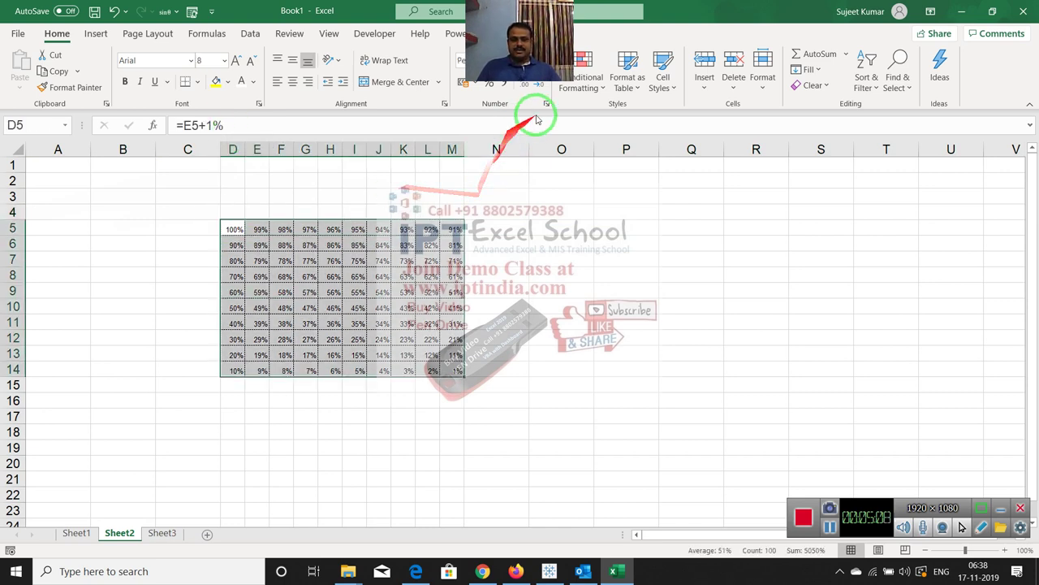
# Step: Create a 'Format only cells that contain' rule: cell value less than or equal to =$C$4
pyautogui.click(579, 98)
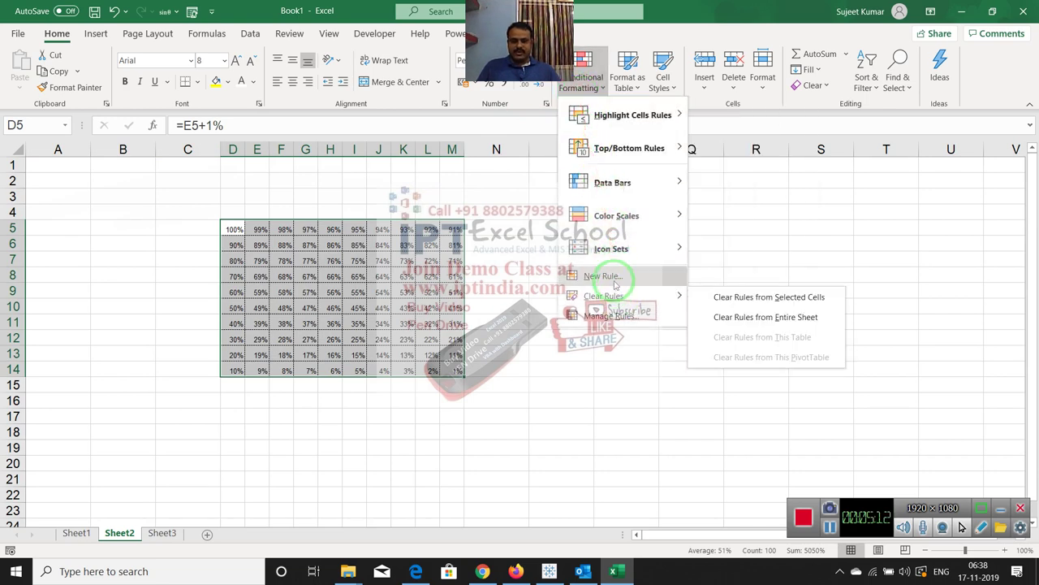
pyautogui.click(610, 277)
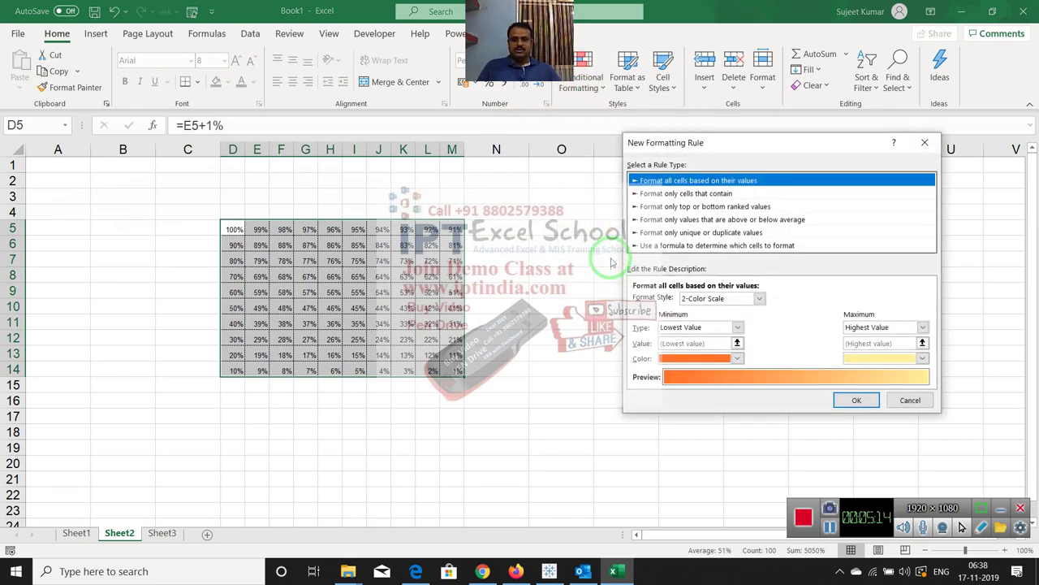
pyautogui.click(668, 193)
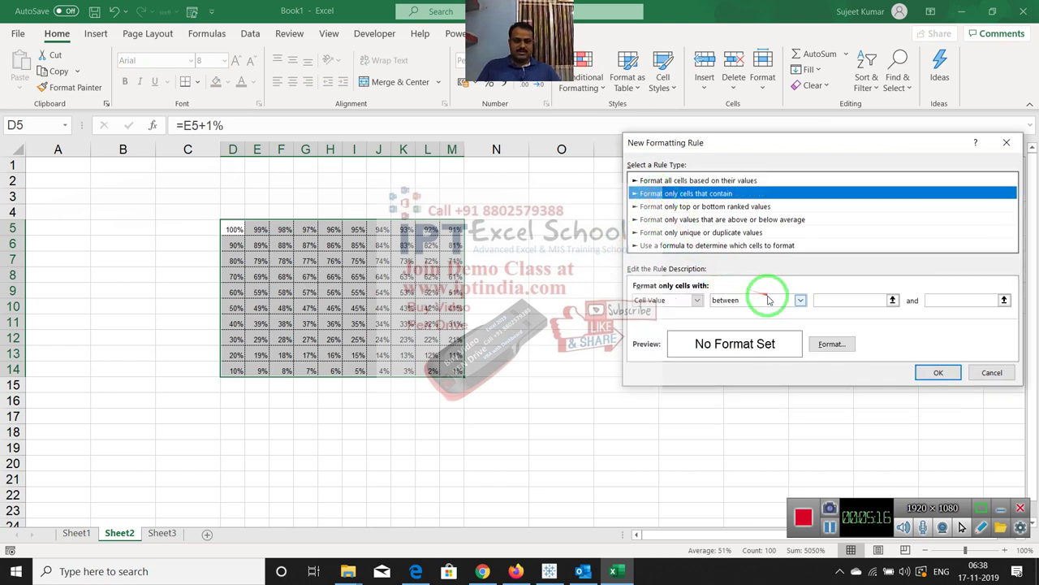
pyautogui.click(769, 299)
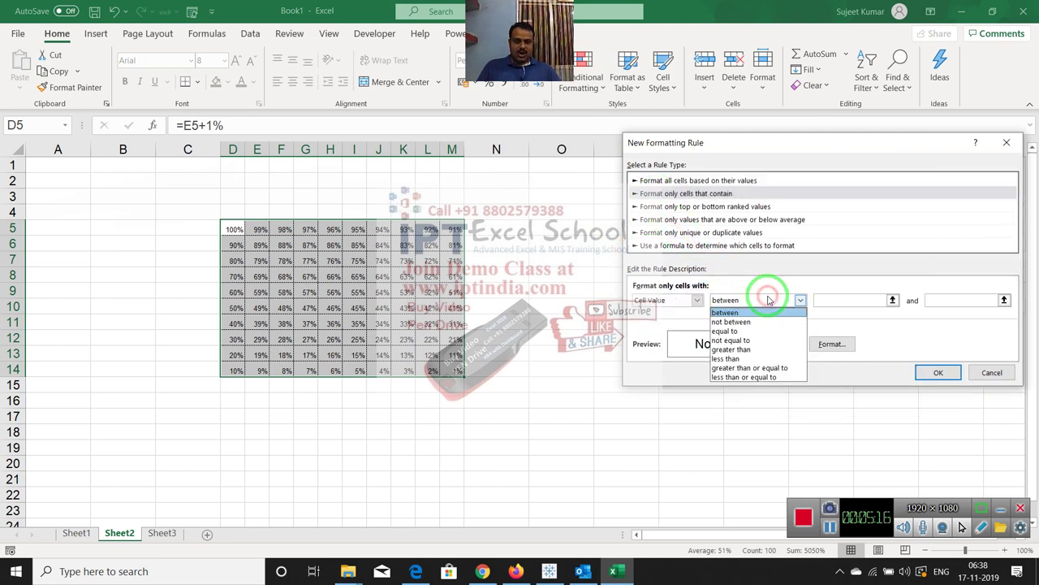
pyautogui.click(786, 376)
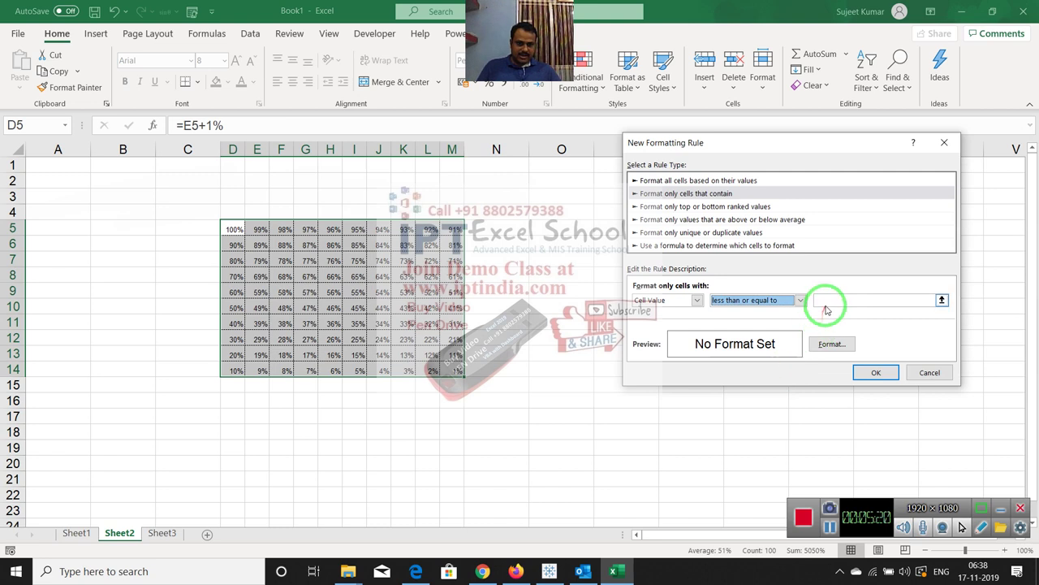
pyautogui.click(826, 302)
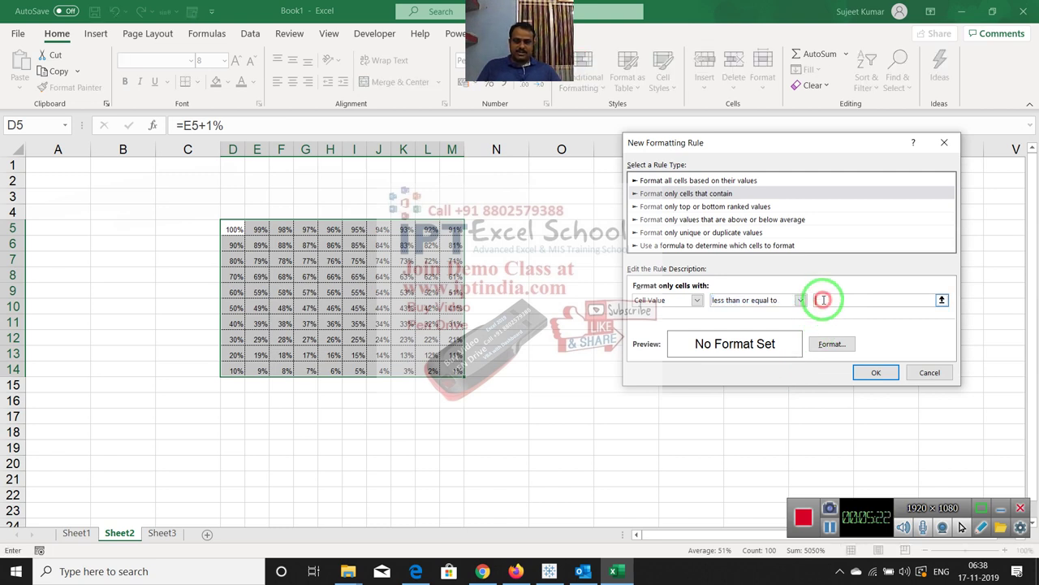
pyautogui.click(125, 166)
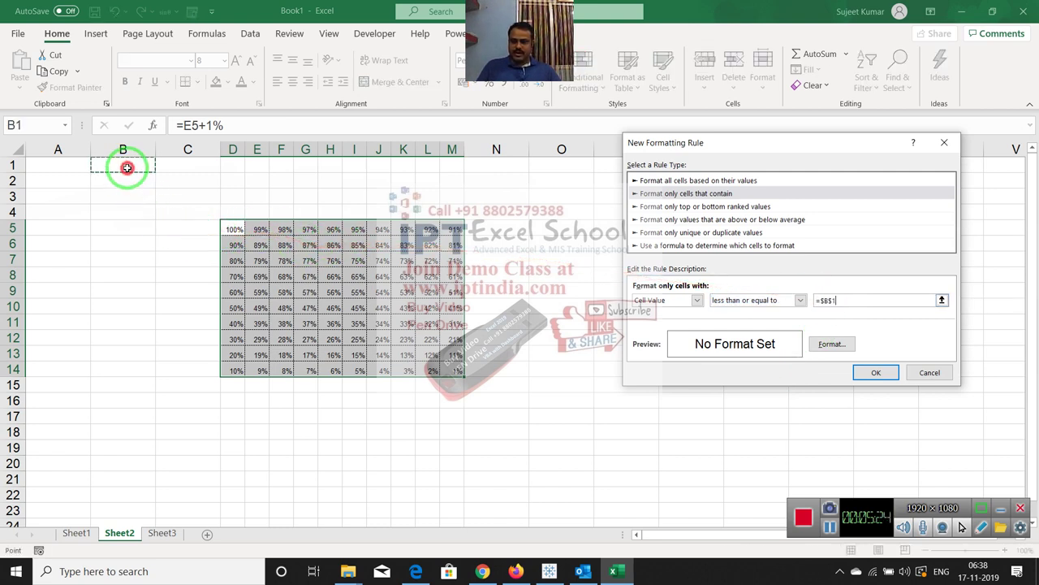
pyautogui.click(159, 228)
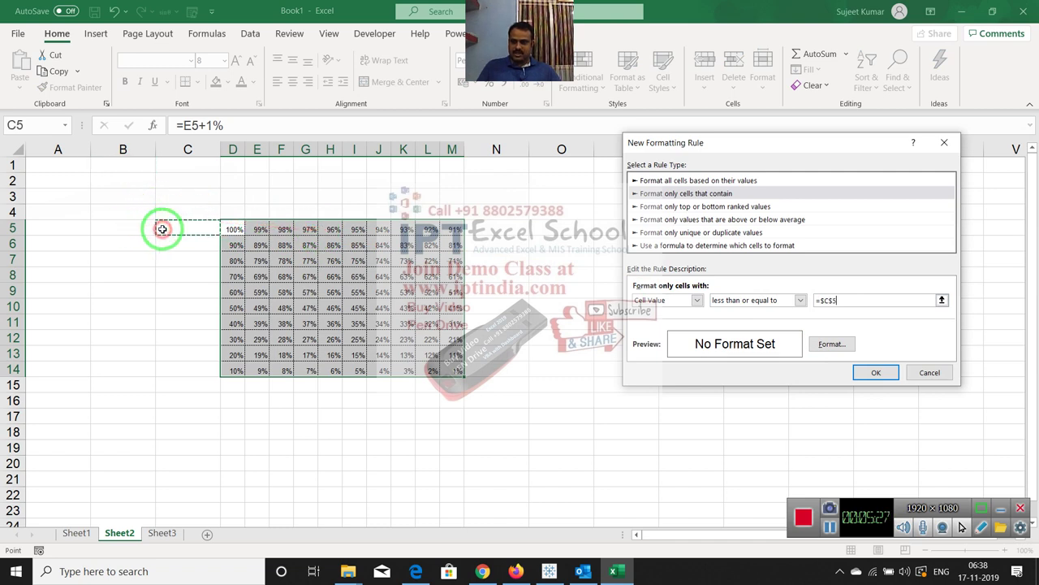
pyautogui.click(199, 210)
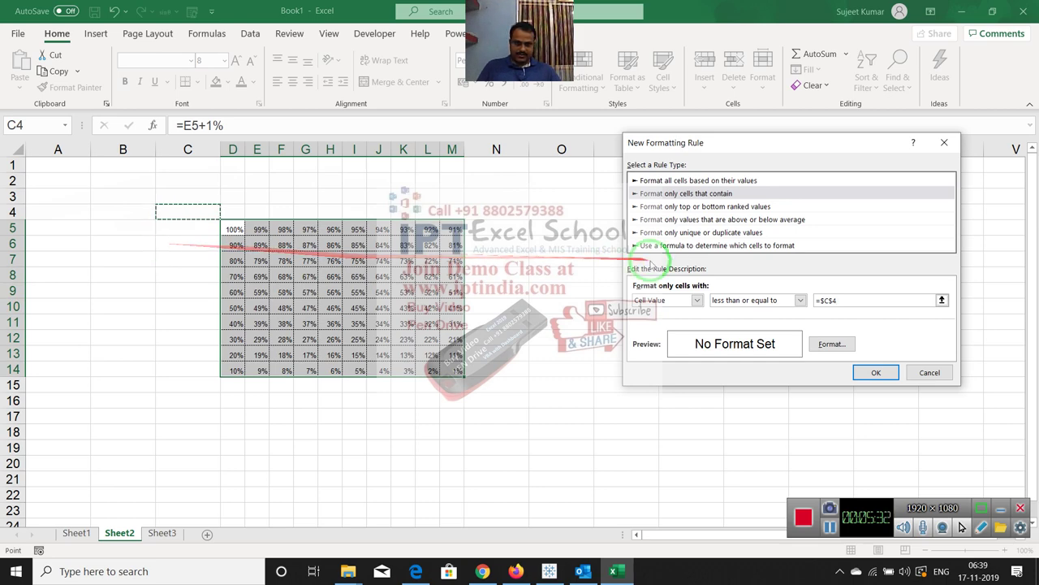
pyautogui.click(830, 344)
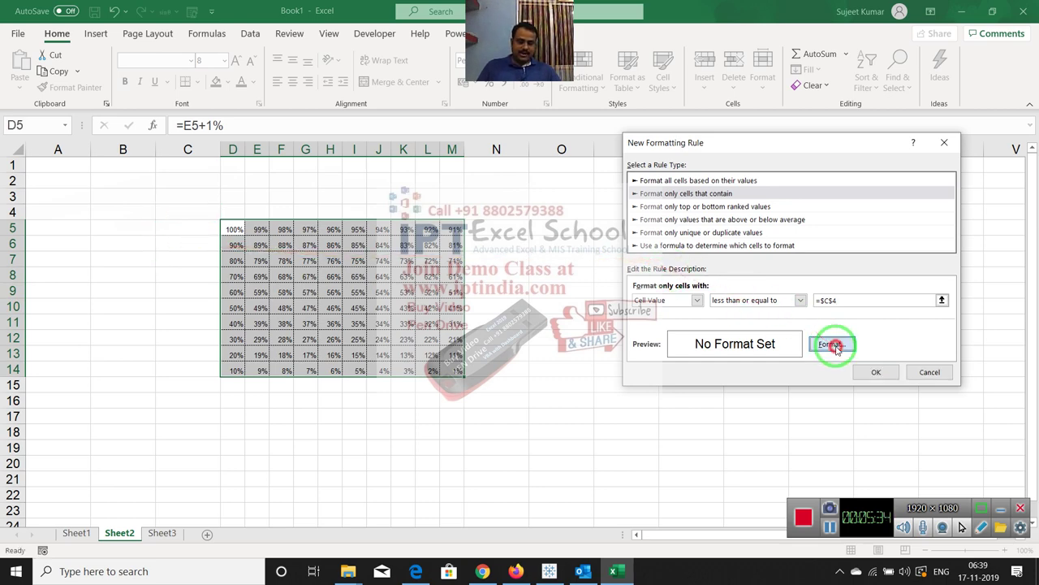
# Step: Give matching cells a light green fill and a green font colour
pyautogui.click(761, 100)
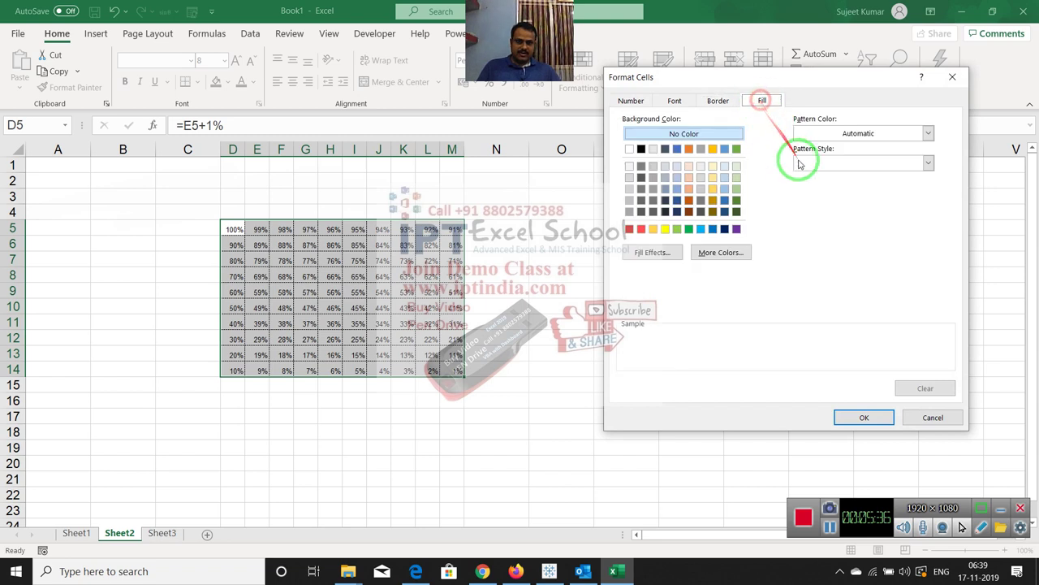
pyautogui.click(689, 229)
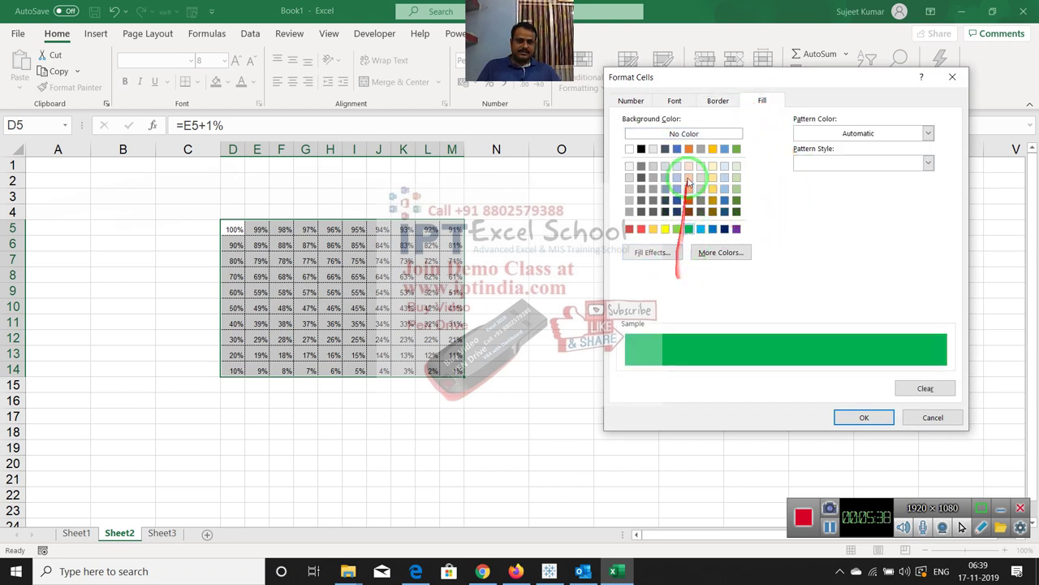
pyautogui.click(674, 101)
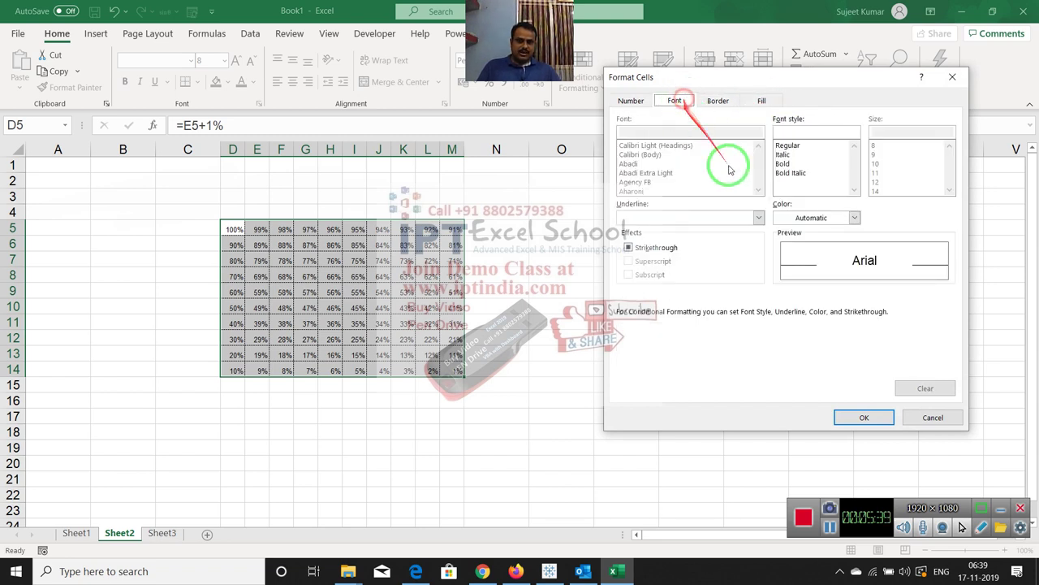
pyautogui.click(789, 218)
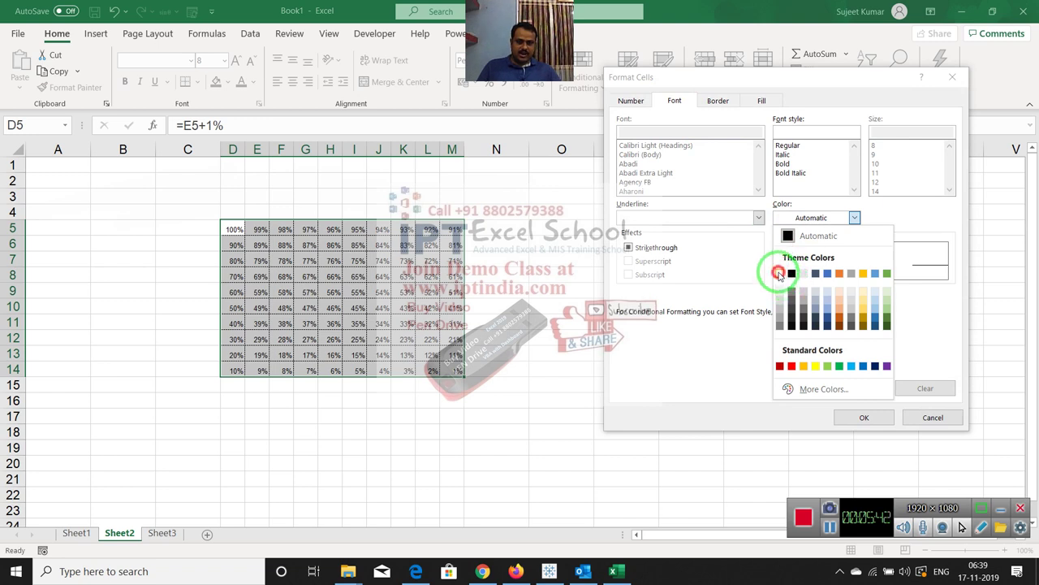
pyautogui.click(778, 274)
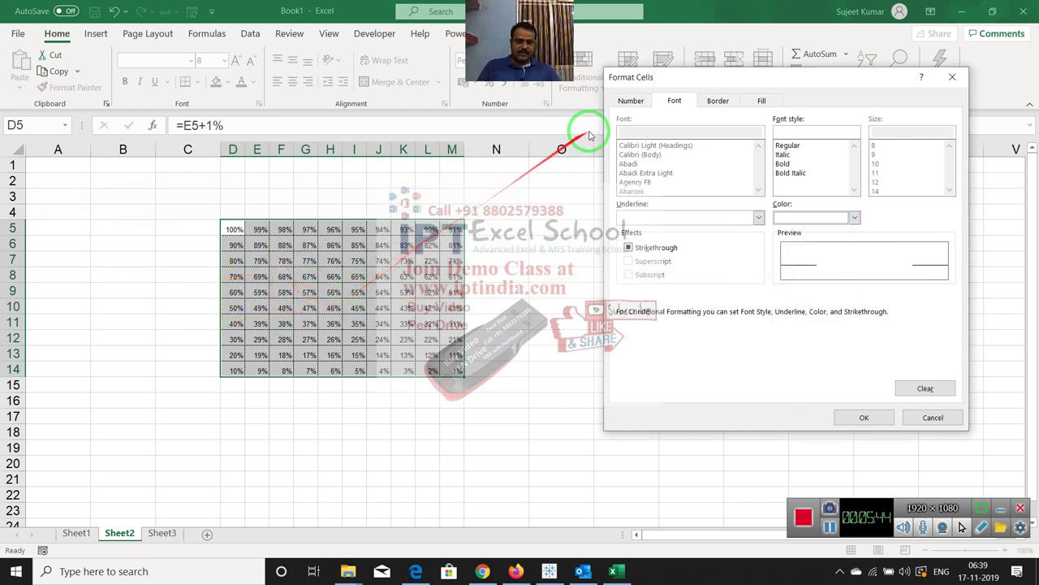
pyautogui.click(783, 216)
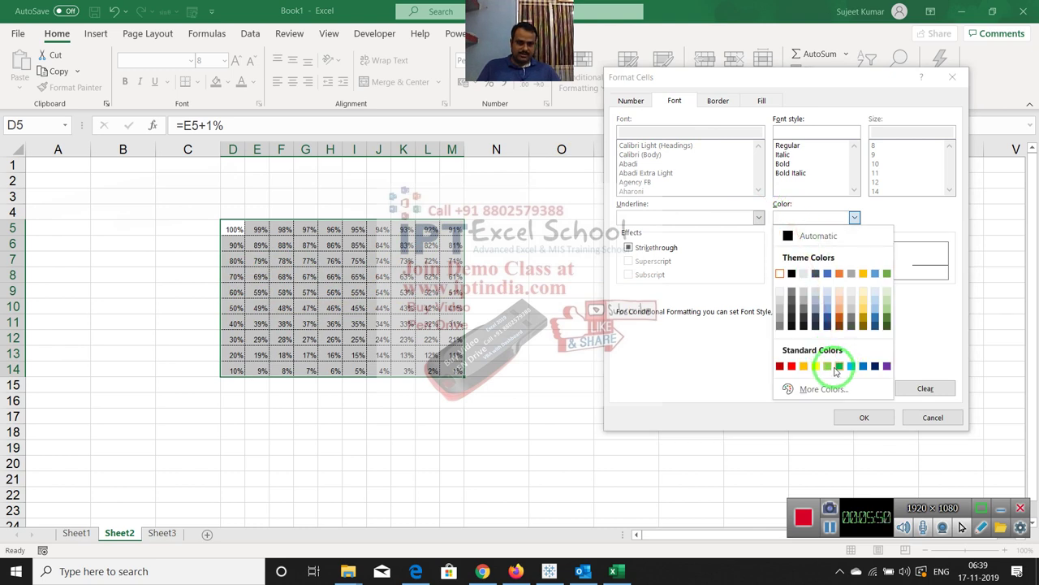
pyautogui.click(831, 367)
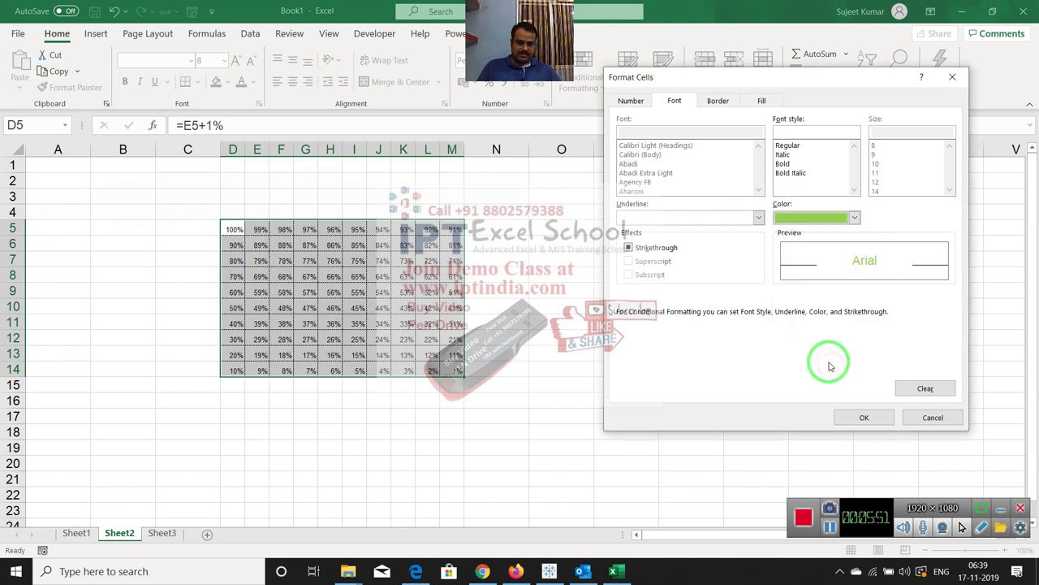
pyautogui.click(723, 101)
pyautogui.click(762, 100)
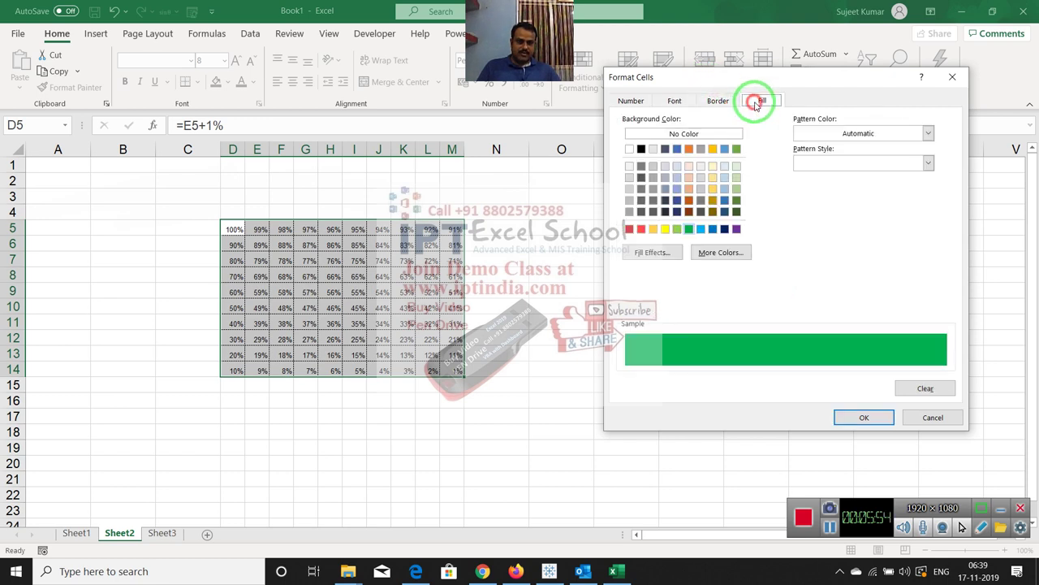
pyautogui.click(677, 229)
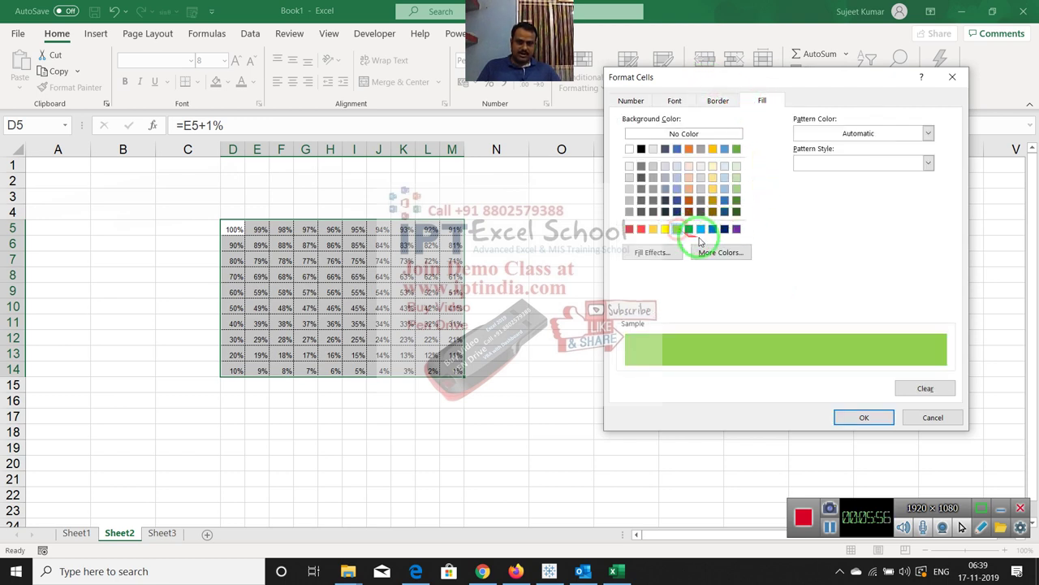
# Step: Add white borders on the cells' edges and confirm the format settings
pyautogui.click(716, 100)
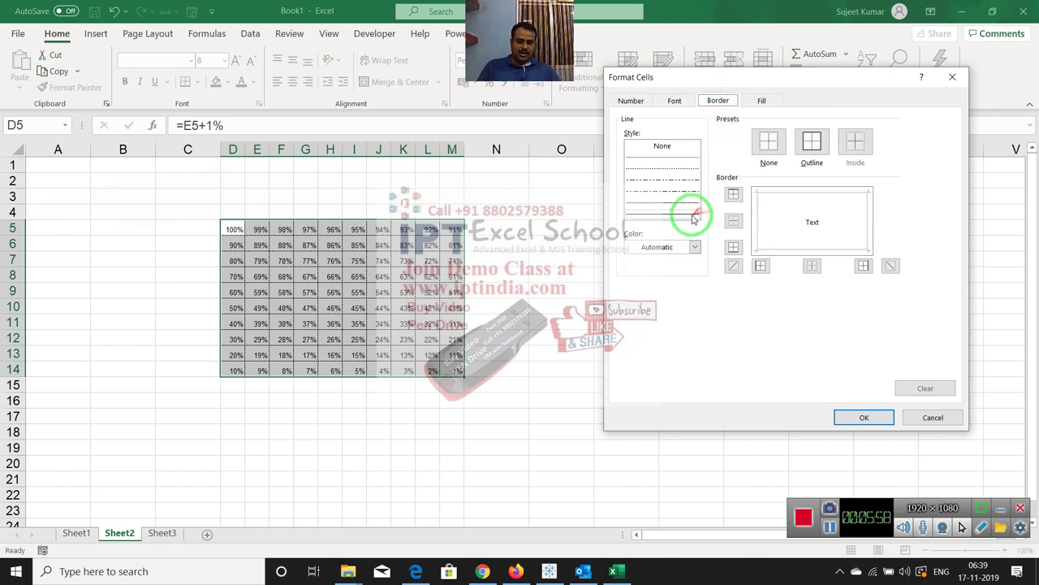
pyautogui.click(682, 247)
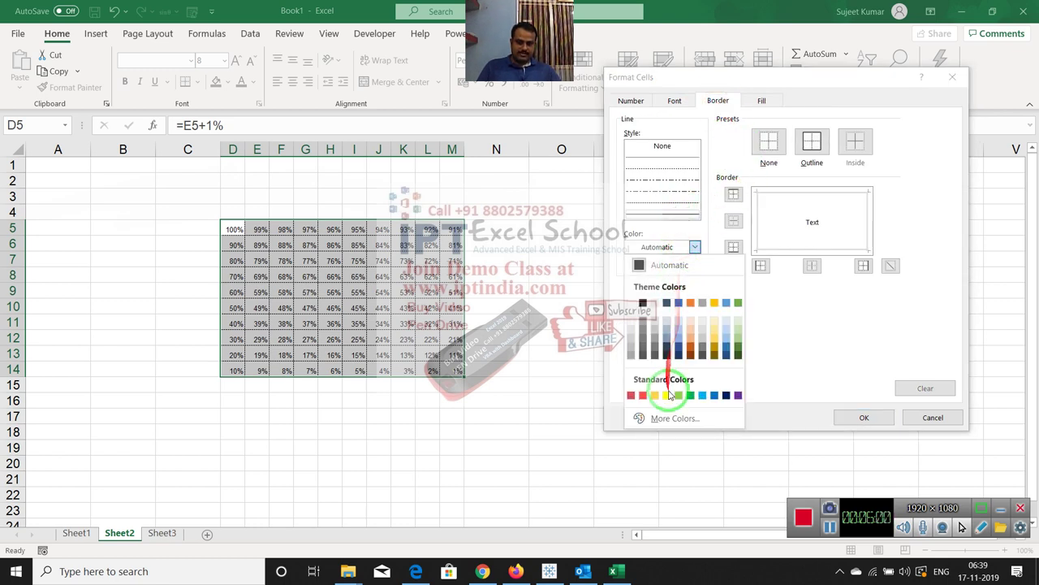
pyautogui.click(631, 302)
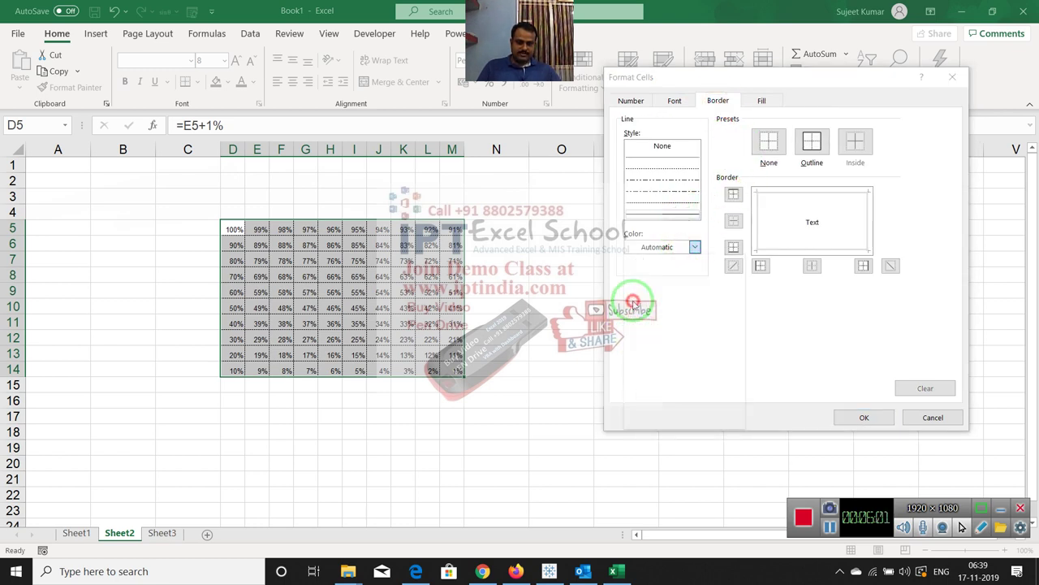
pyautogui.click(762, 241)
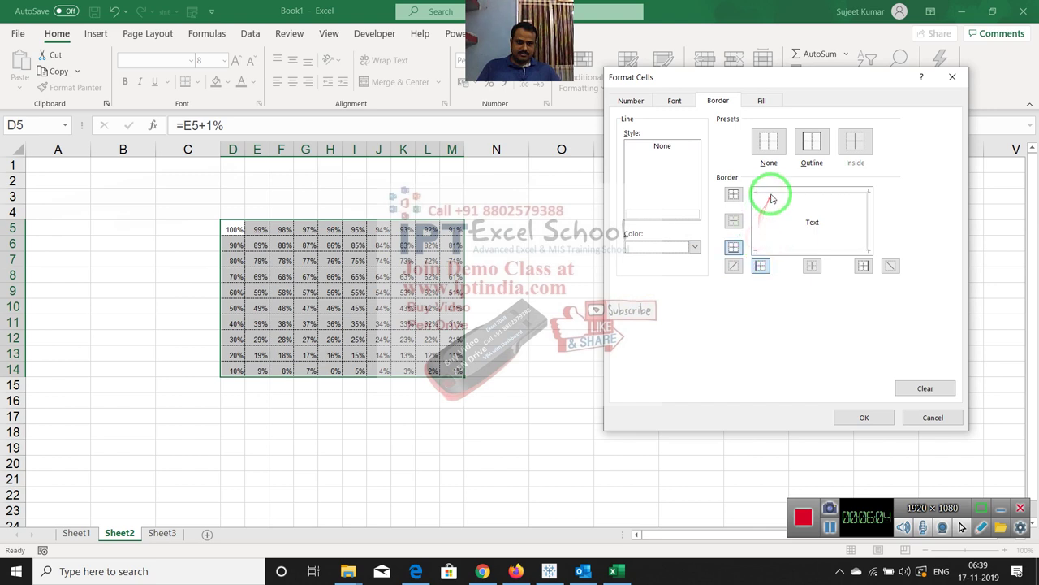
pyautogui.click(772, 192)
pyautogui.click(866, 227)
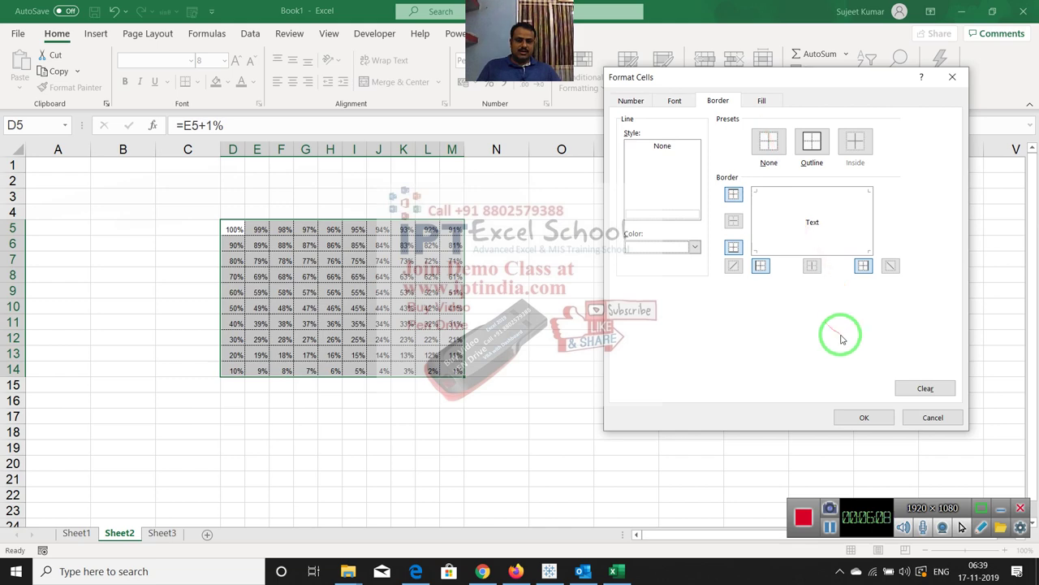
pyautogui.click(762, 101)
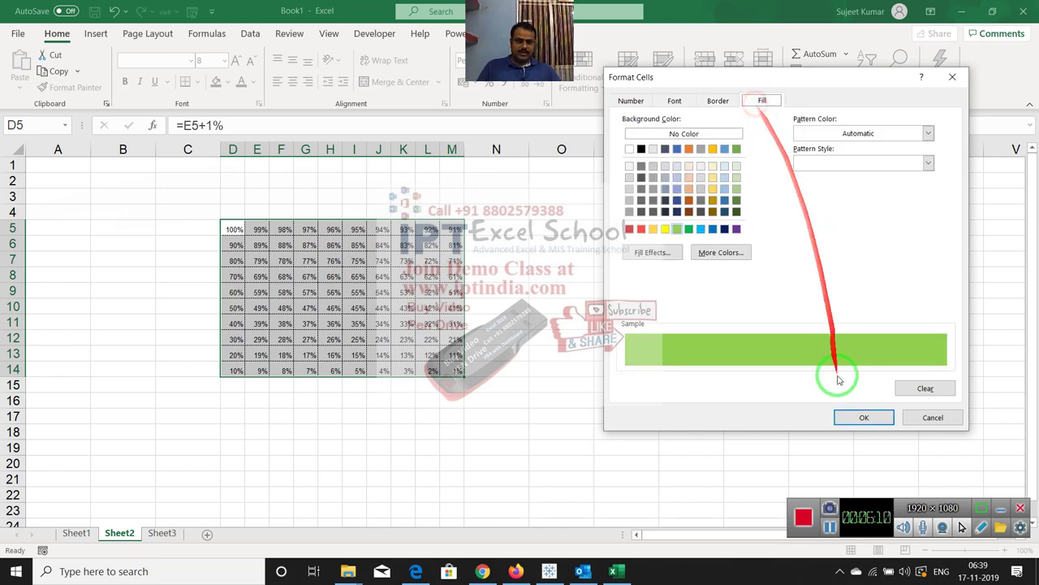
pyautogui.click(866, 418)
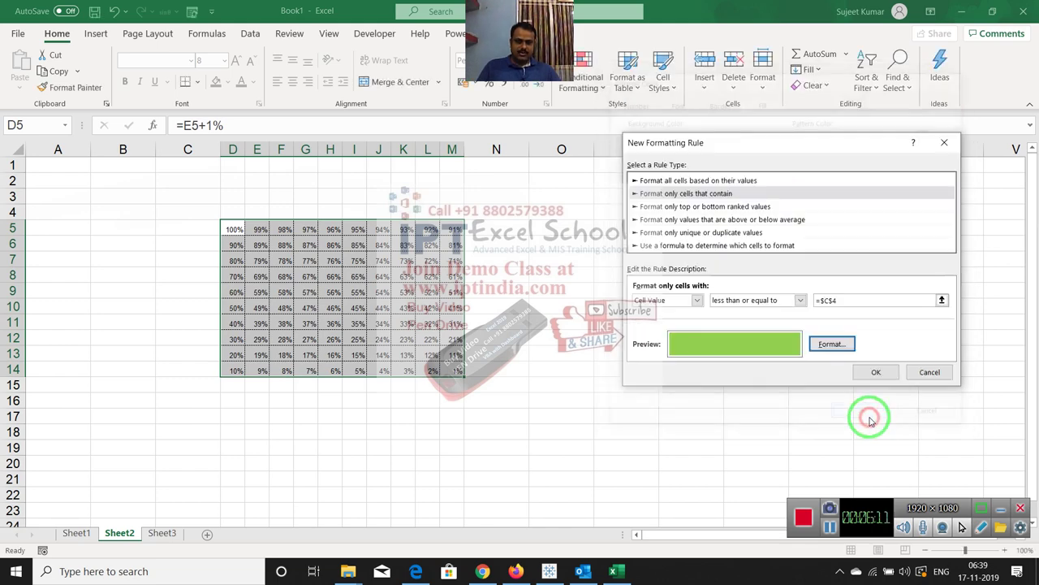
# Step: Confirm the green-fill rule, set the grid's font colour to match the background, and select C4
pyautogui.click(877, 371)
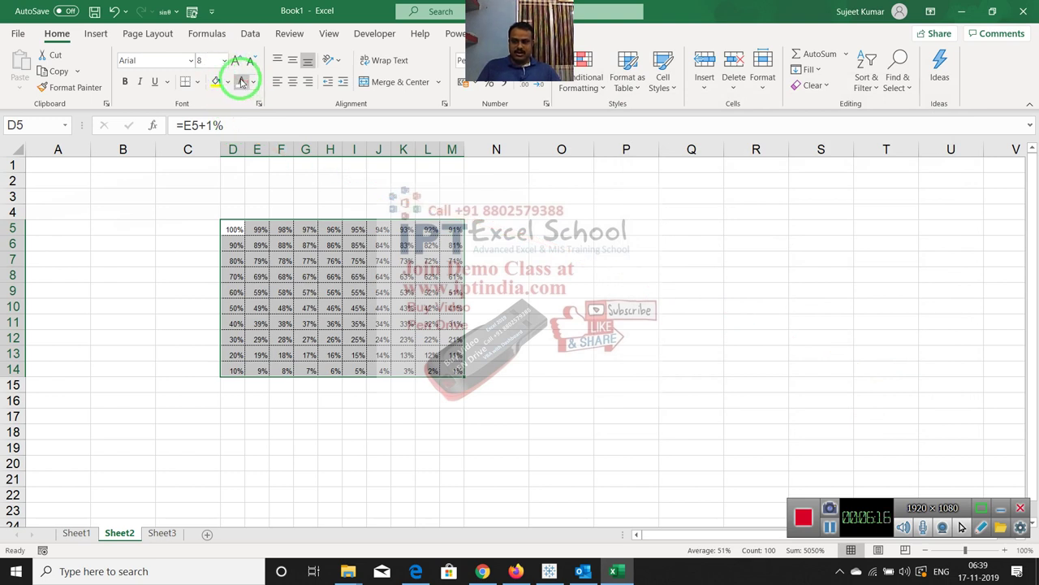
pyautogui.click(241, 82)
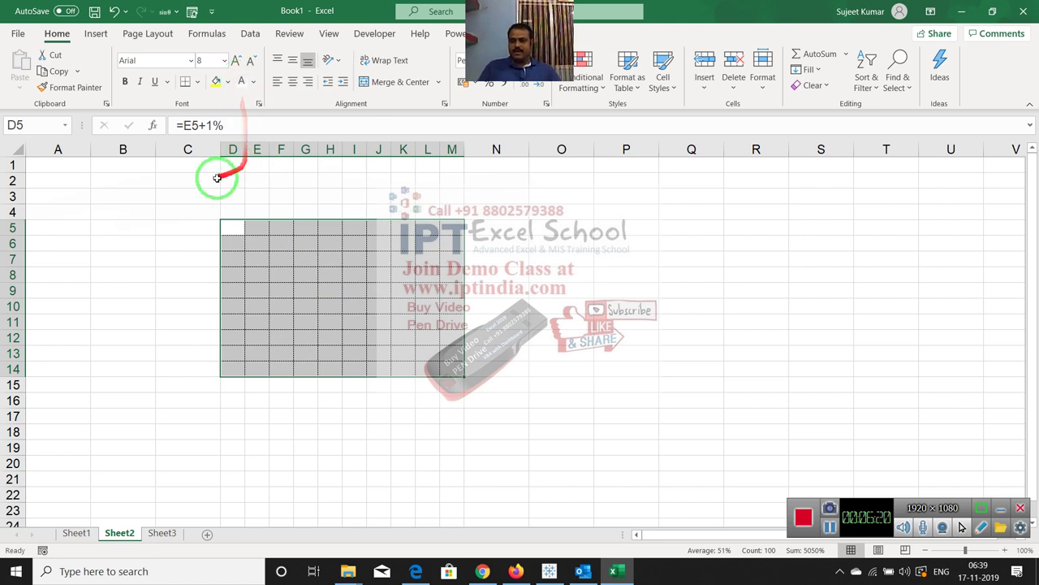
pyautogui.click(192, 218)
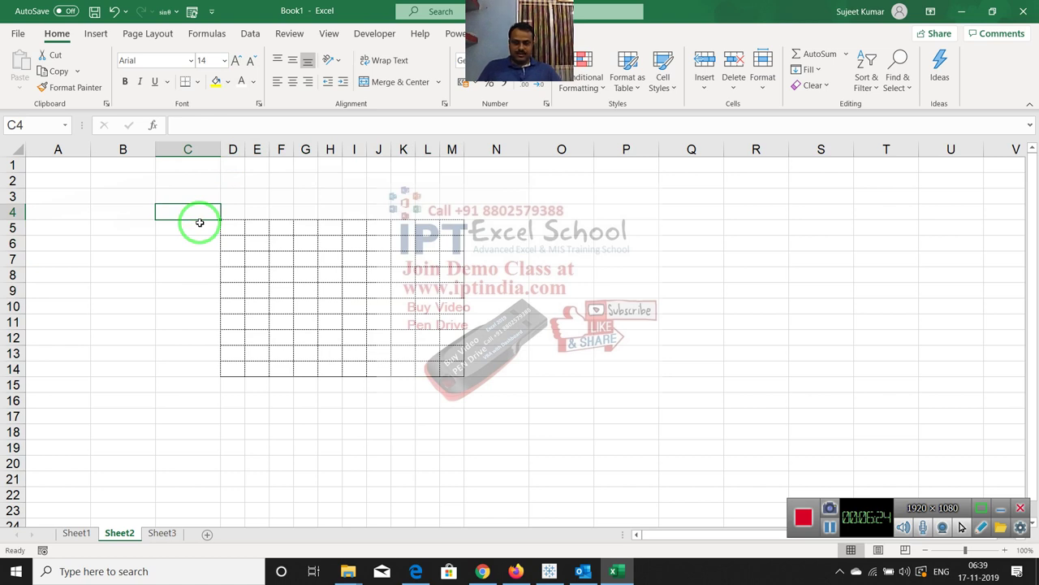
# Step: Test the grid by entering 20%, 25%, 35% and 85% in C4
pyautogui.write('20')
pyautogui.press('Escape')
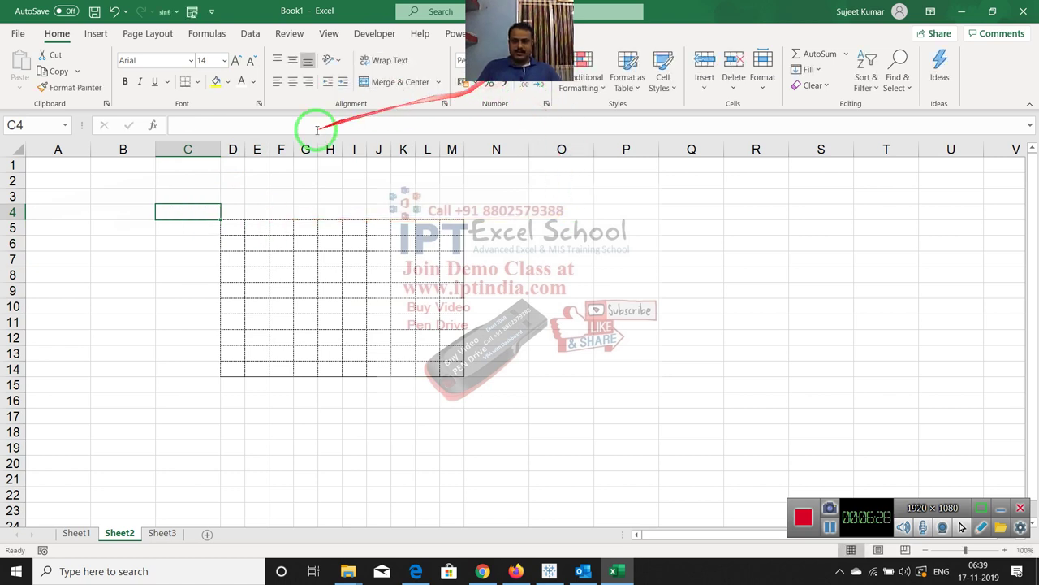
pyautogui.write('20')
pyautogui.press('Return')
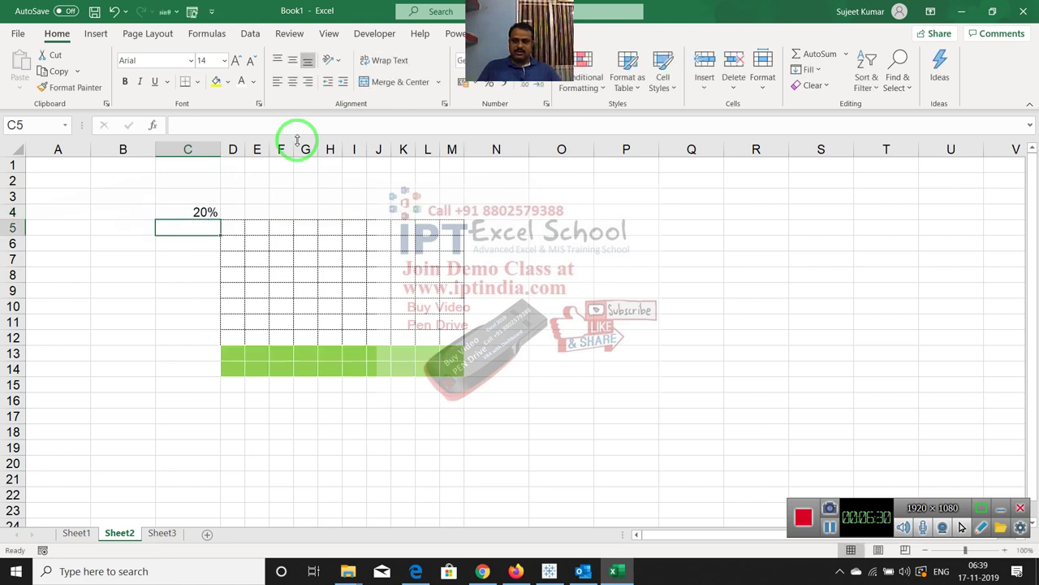
pyautogui.press('Up')
pyautogui.write('25')
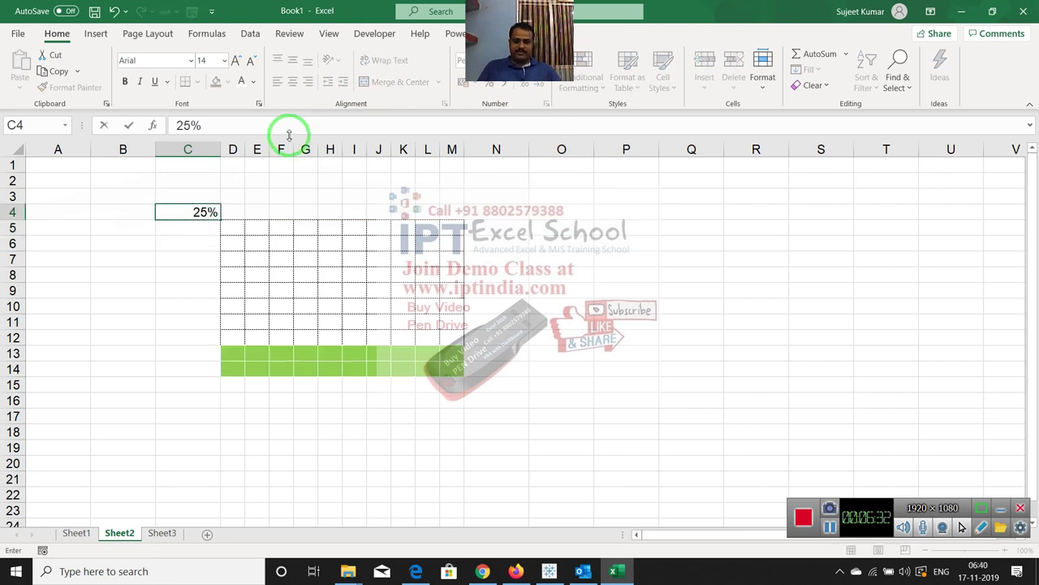
pyautogui.press('Return')
pyautogui.press('Up')
pyautogui.write('3')
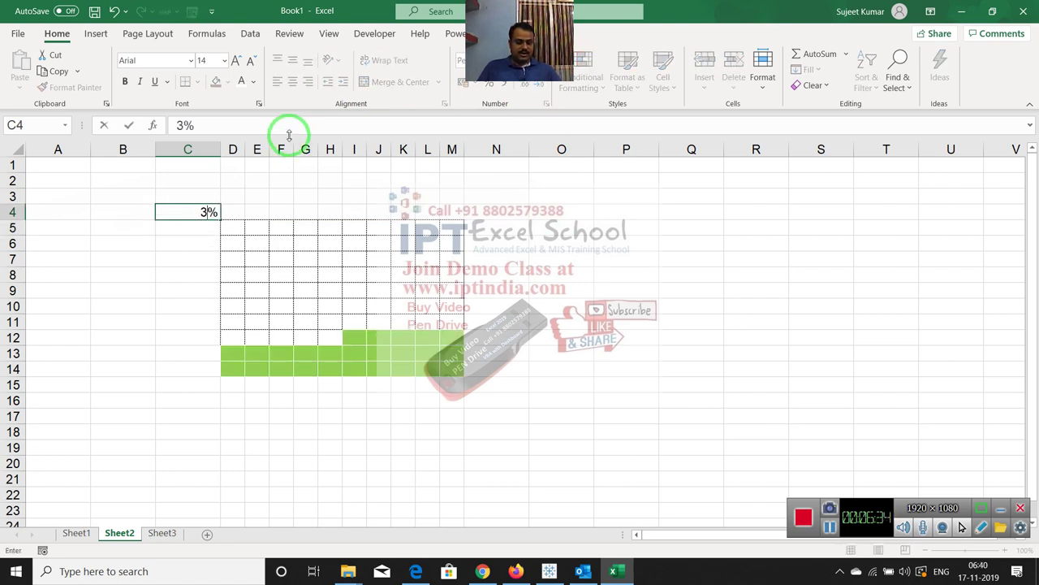
pyautogui.write('5')
pyautogui.press('Return')
pyautogui.press('Up')
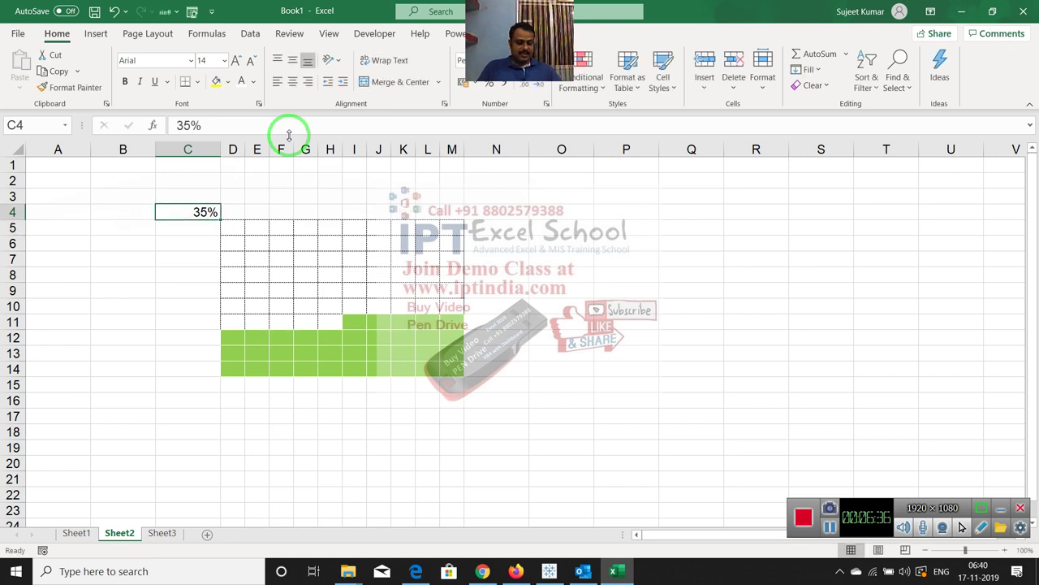
pyautogui.write('85')
pyautogui.press('Return')
pyautogui.press('Up')
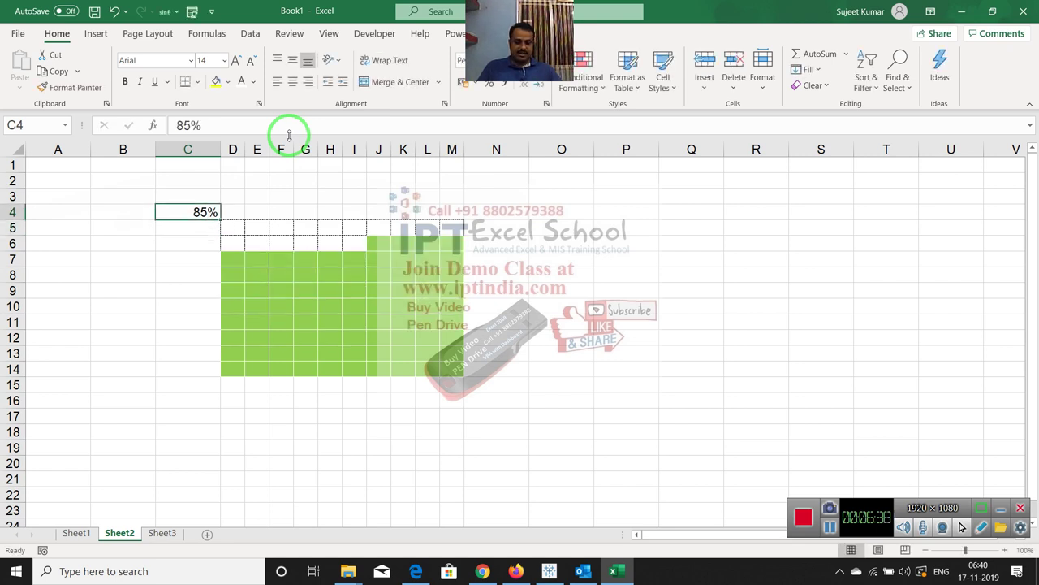
# Step: Enter 95%, then 97% in C4, leaving the top three grid cells blank
pyautogui.press('Up')
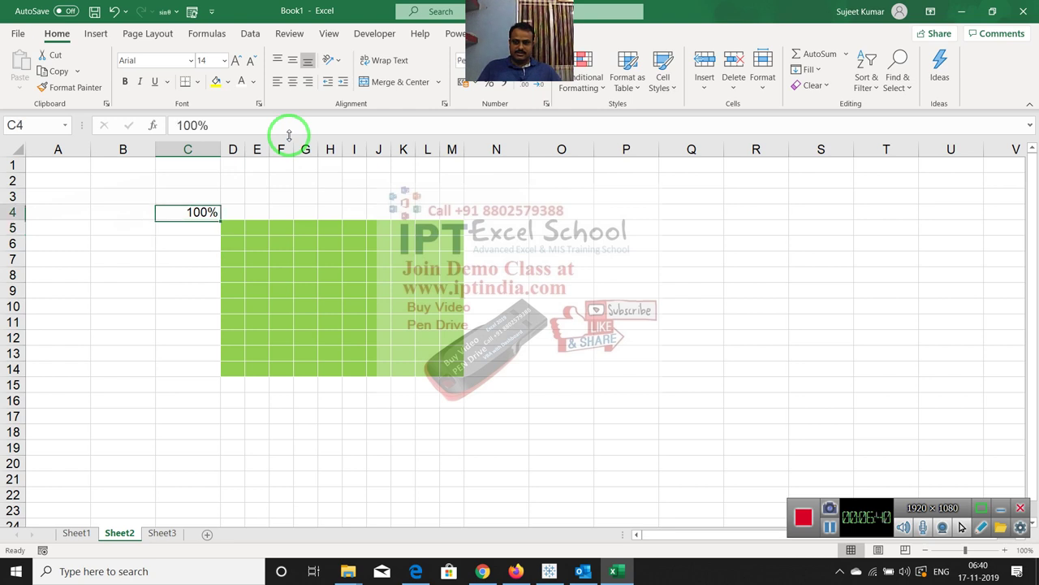
pyautogui.write('95')
pyautogui.press('Return')
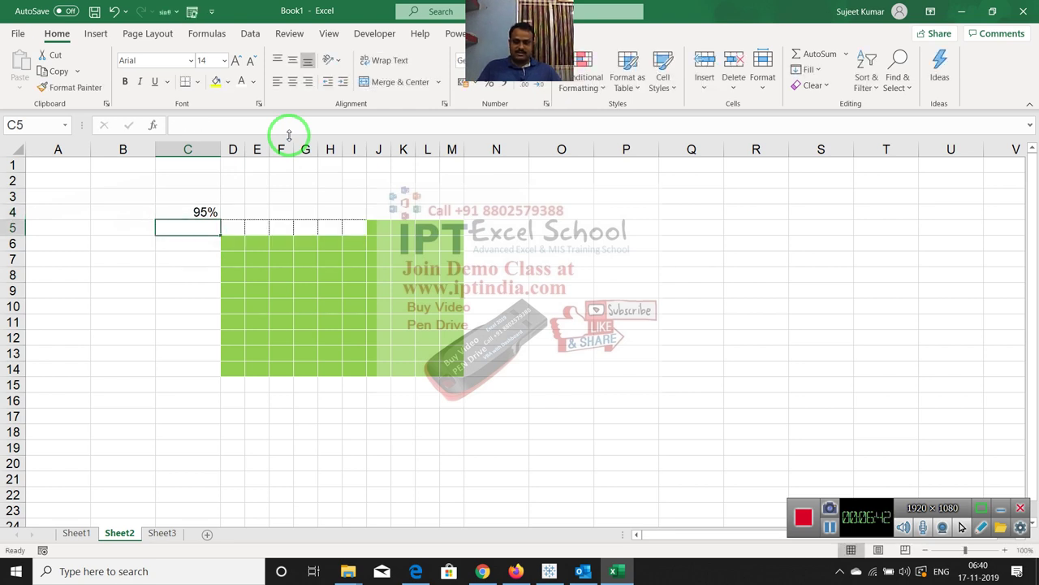
pyautogui.press('Up')
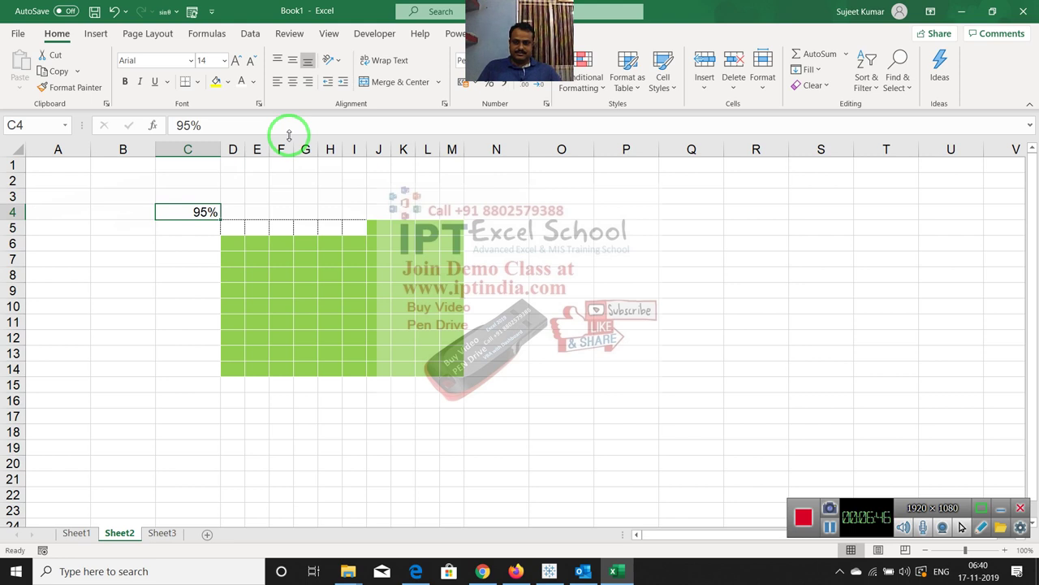
pyautogui.write('97')
pyautogui.press('Return')
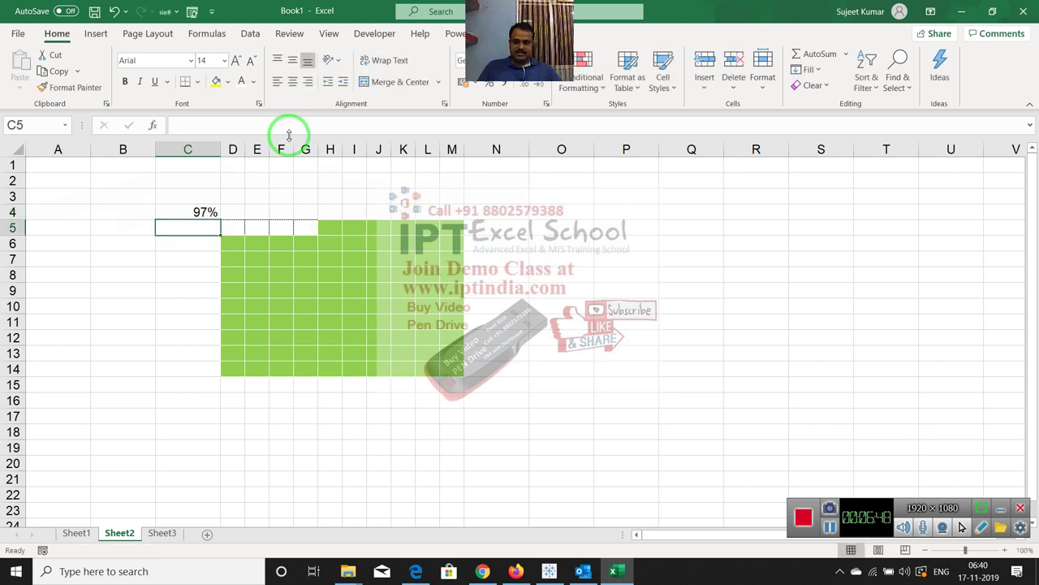
pyautogui.press('Right')
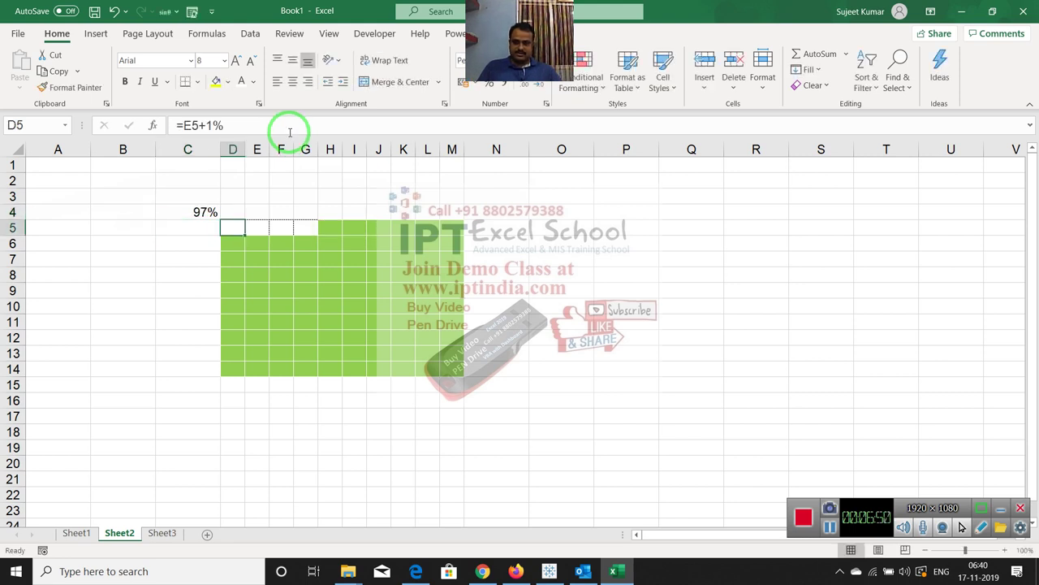
pyautogui.press('Right')
pyautogui.press('Right')
pyautogui.press('Left')
pyautogui.press('Left')
# Step: Select D5:M14 and review the green-fill rule in Manage Rules, applying it unchanged
pyautogui.hotkey('ctrl', 'shift', 'Right')
pyautogui.hotkey('ctrl', 'shift', 'Down')
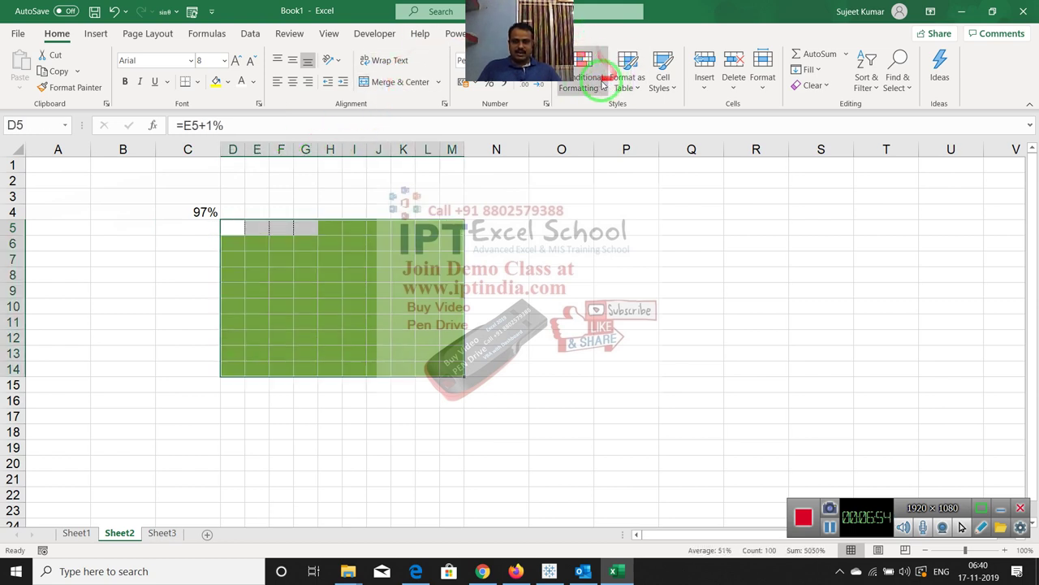
pyautogui.click(585, 82)
pyautogui.click(650, 315)
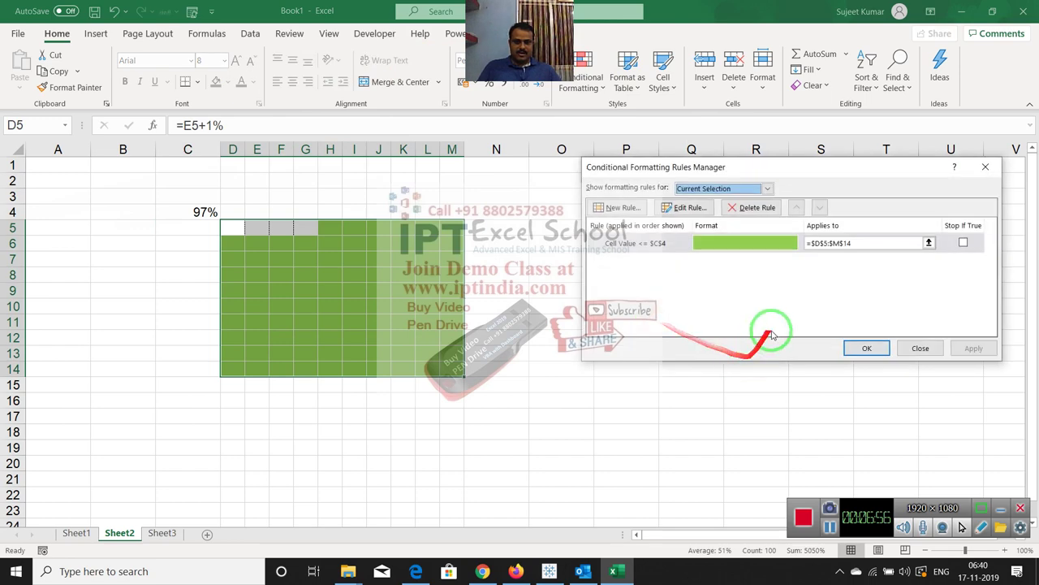
pyautogui.doubleClick(763, 247)
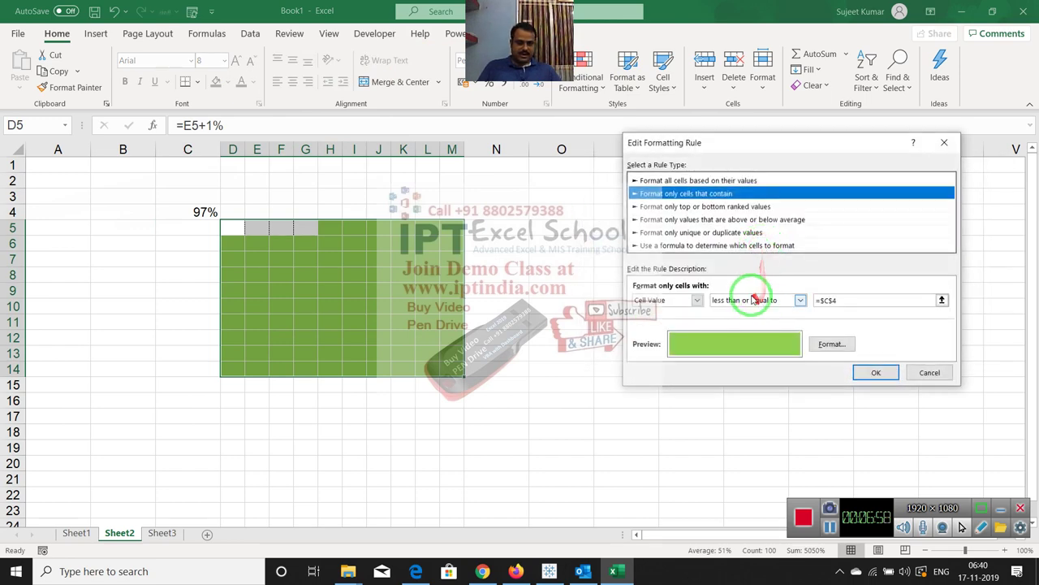
pyautogui.click(875, 371)
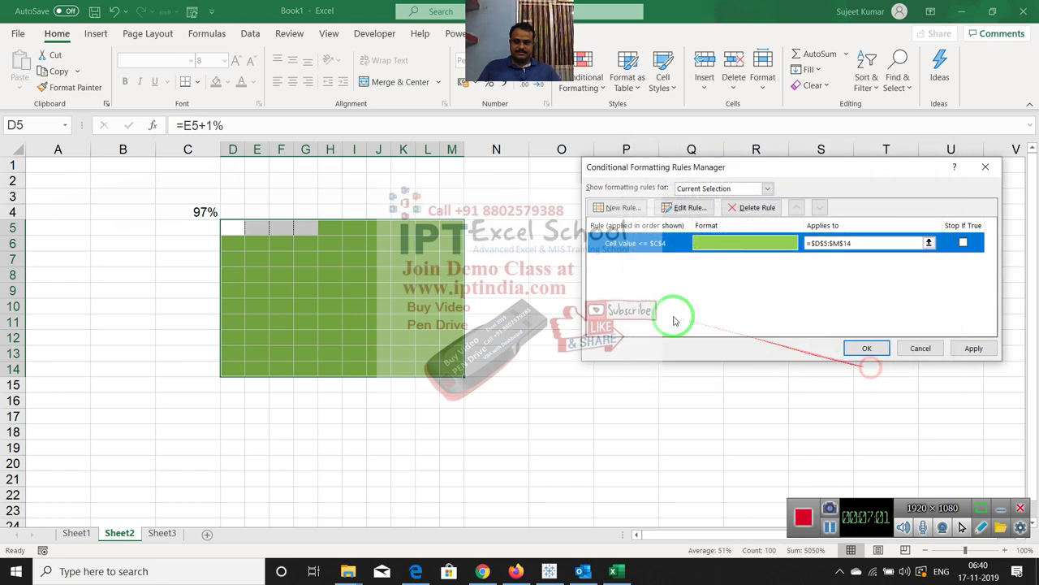
pyautogui.click(974, 351)
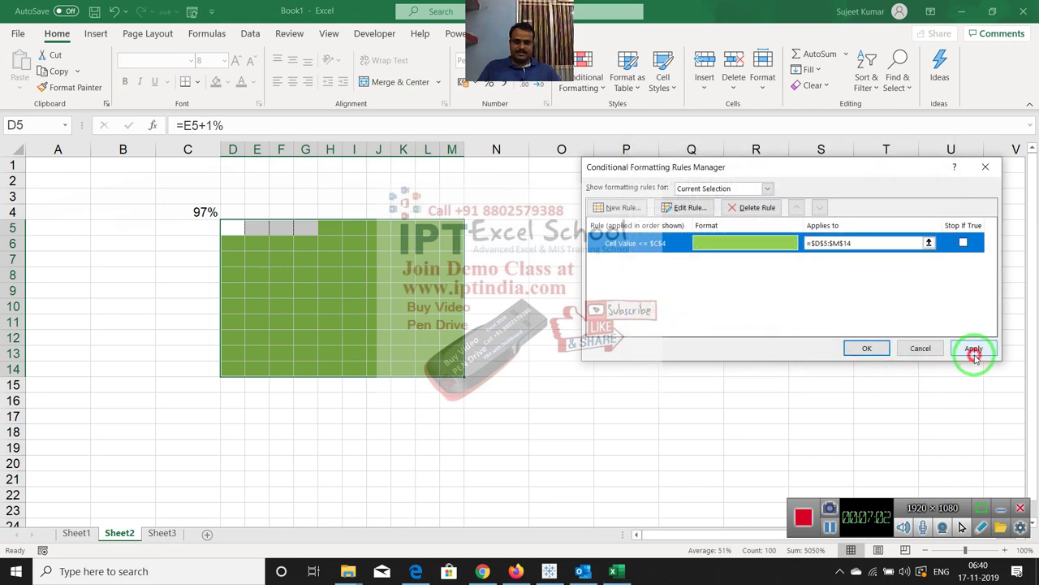
pyautogui.click(869, 347)
# Step: Reselect the D5:M14 grid and minimise Excel to show the desktop
pyautogui.click(307, 260)
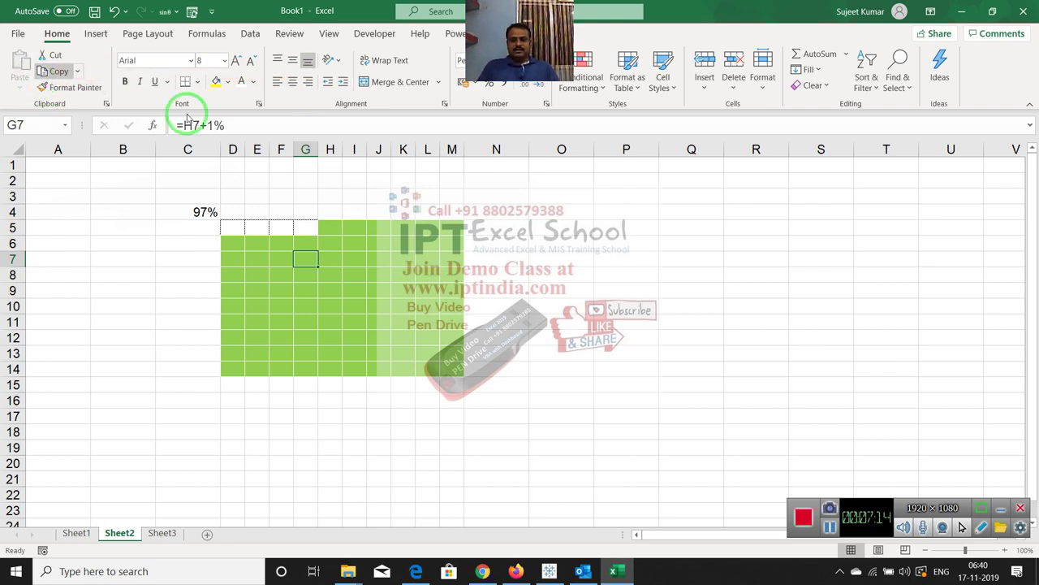
pyautogui.moveTo(240, 228); pyautogui.dragTo(445, 362)
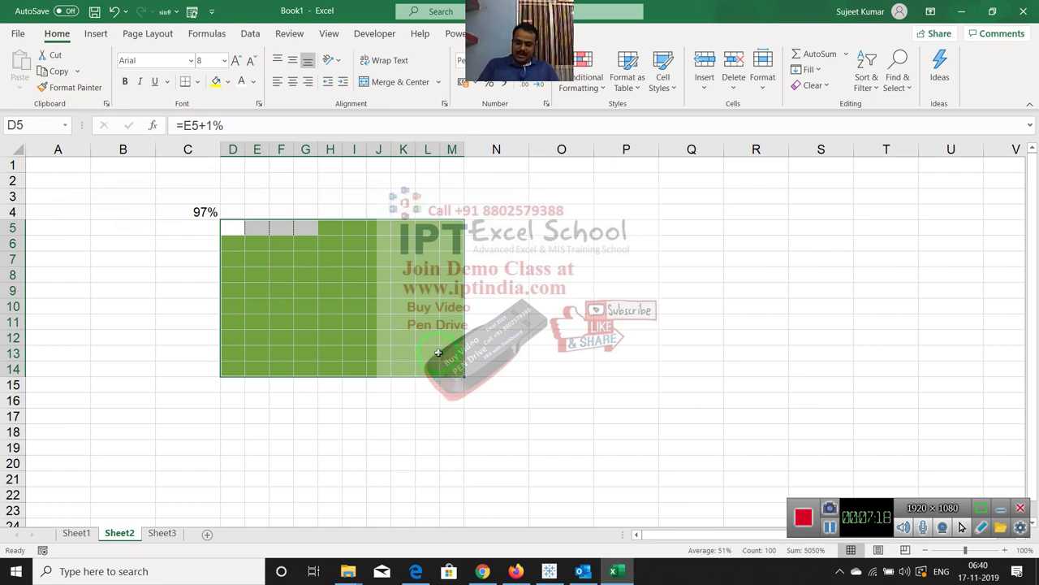
pyautogui.press('super+d')
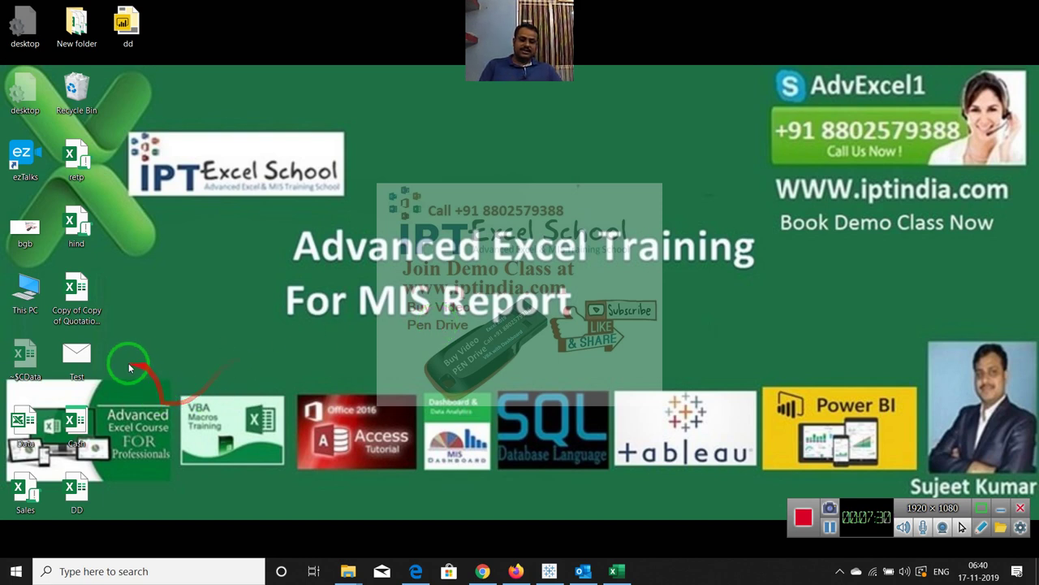
pyautogui.moveTo(116, 370)
pyautogui.mouseDown()
pyautogui.moveTo(755, 497)
pyautogui.moveTo(884, 488)
pyautogui.mouseUp()
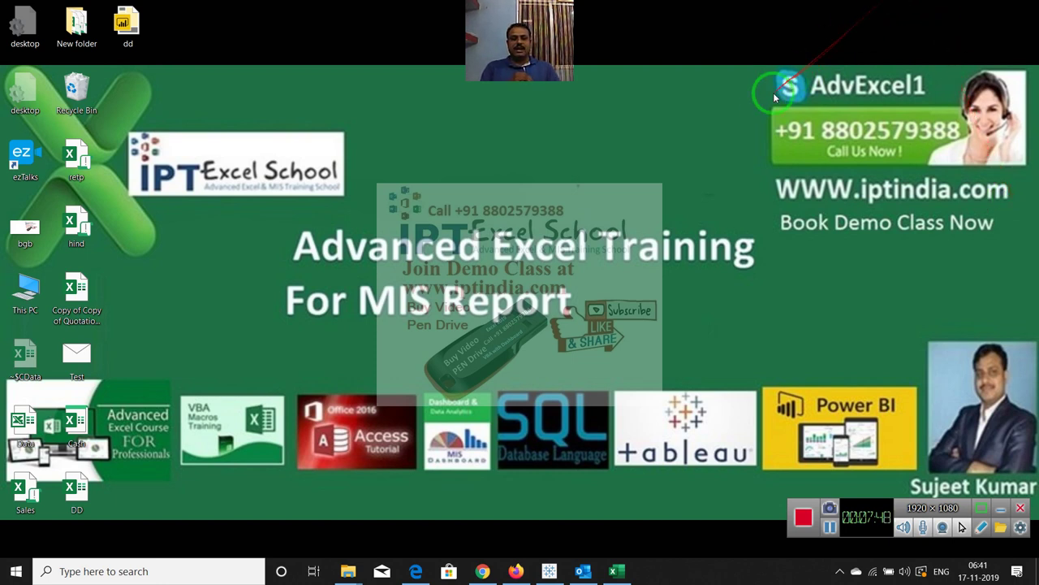
pyautogui.click(756, 112)
pyautogui.moveTo(756, 112); pyautogui.dragTo(965, 143)
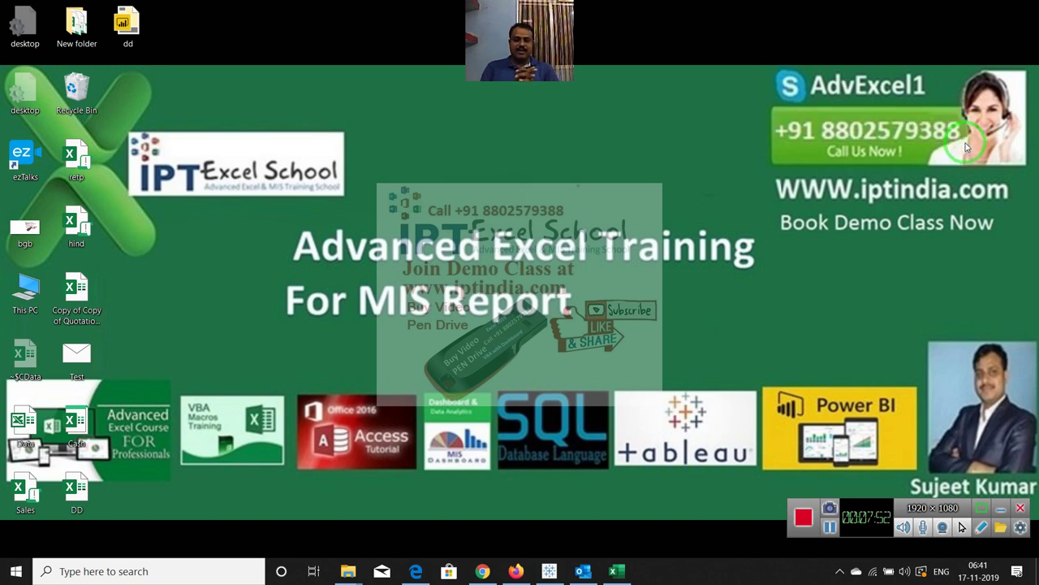